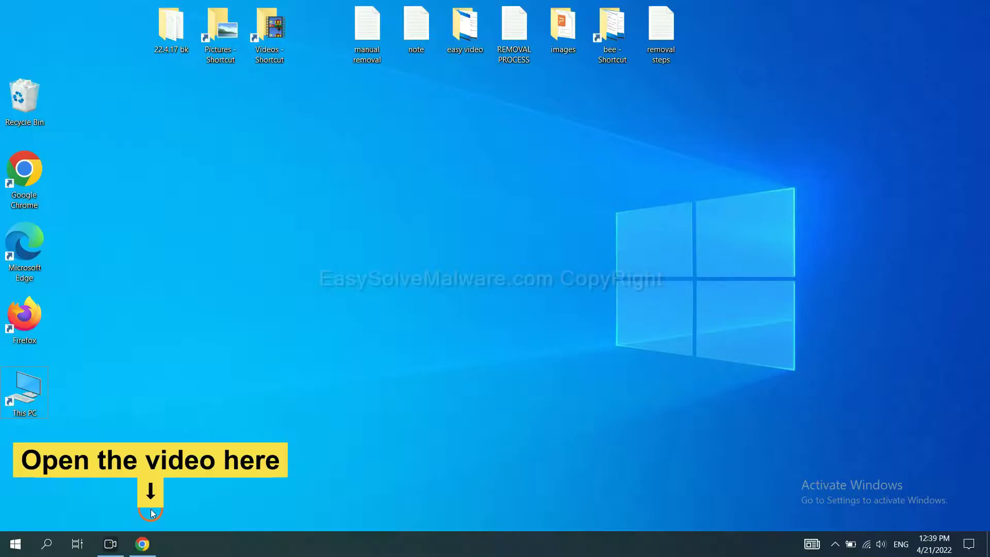
Download SpyHunter-Installer.exe for Windows from easysolvemalware.com in Chrome and run it
left_click(154, 544)
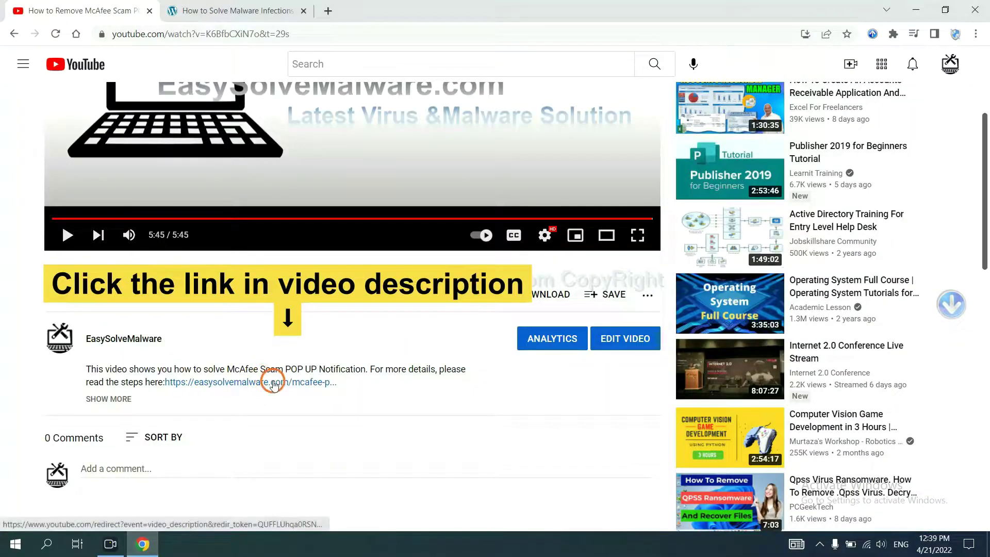
left_click(274, 385)
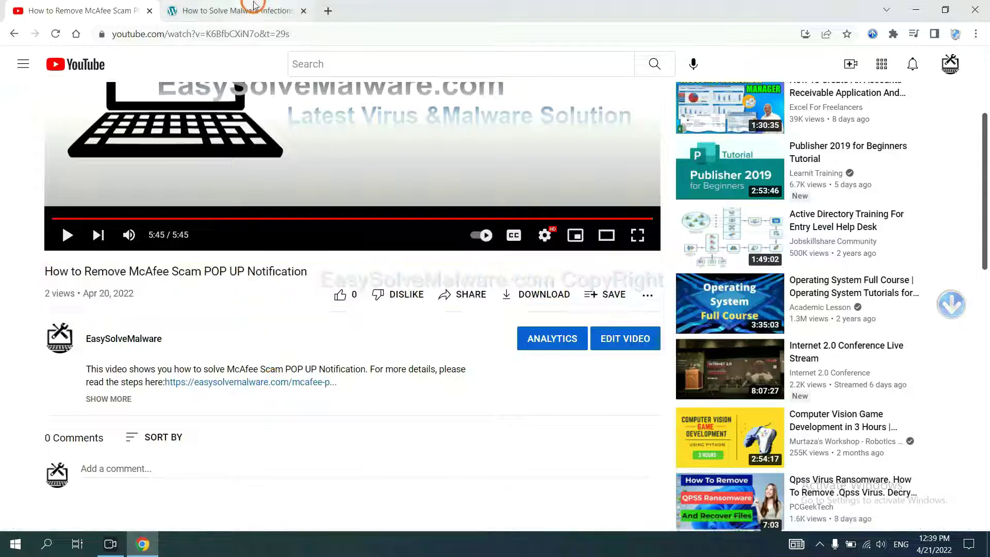
left_click(288, 11)
scroll(987, 265, "down", 3)
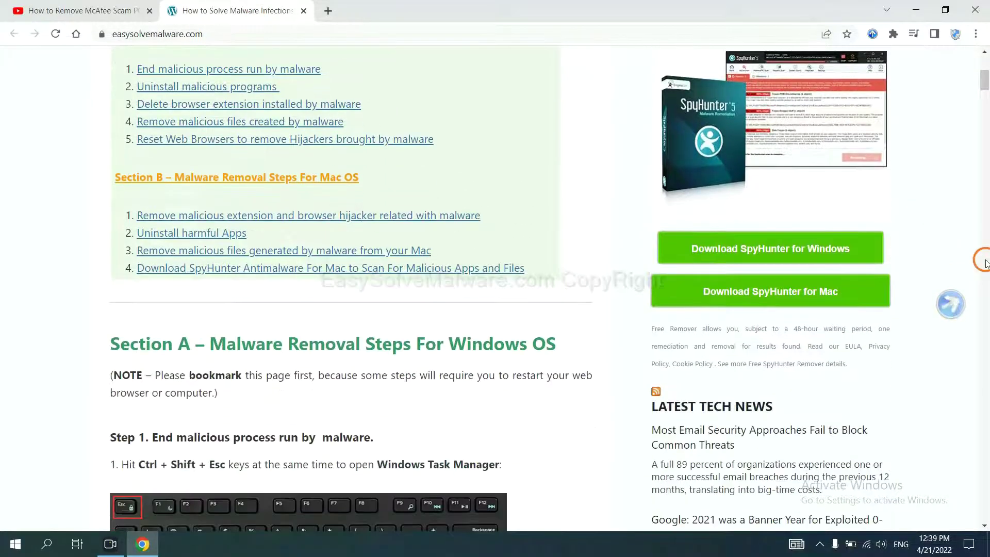
left_click(841, 246)
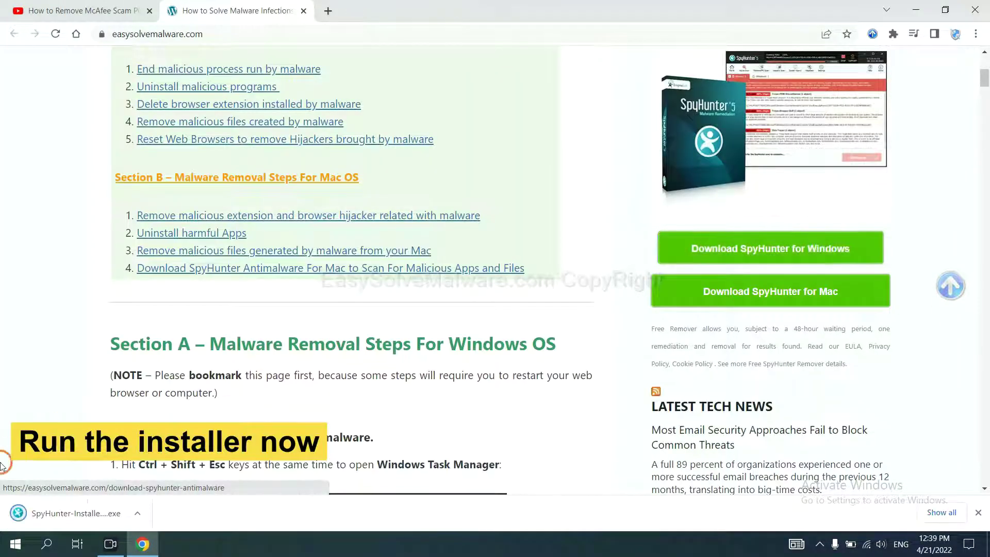
left_click(65, 514)
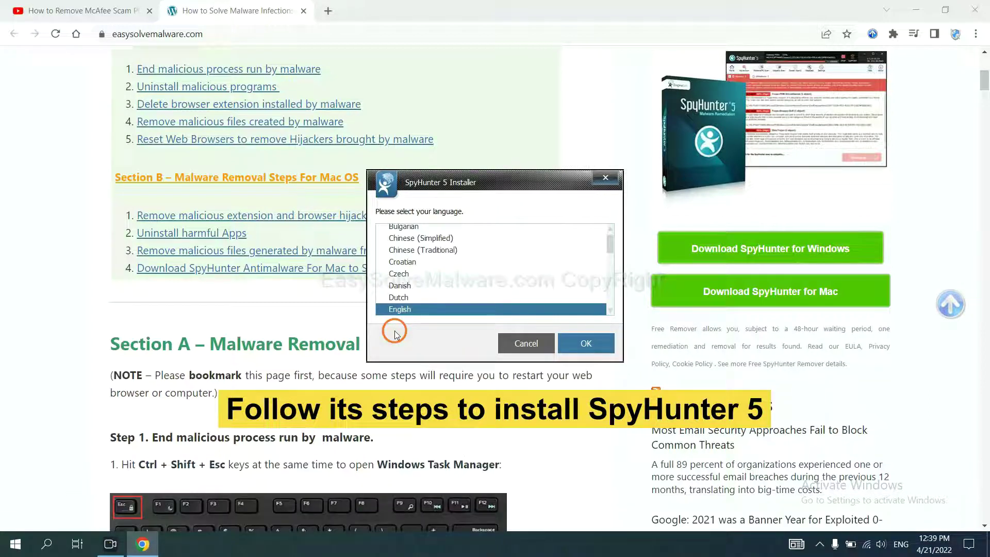
Install SpyHunter 5 Free in English with the EULA accepted, then start a scan
left_click(573, 343)
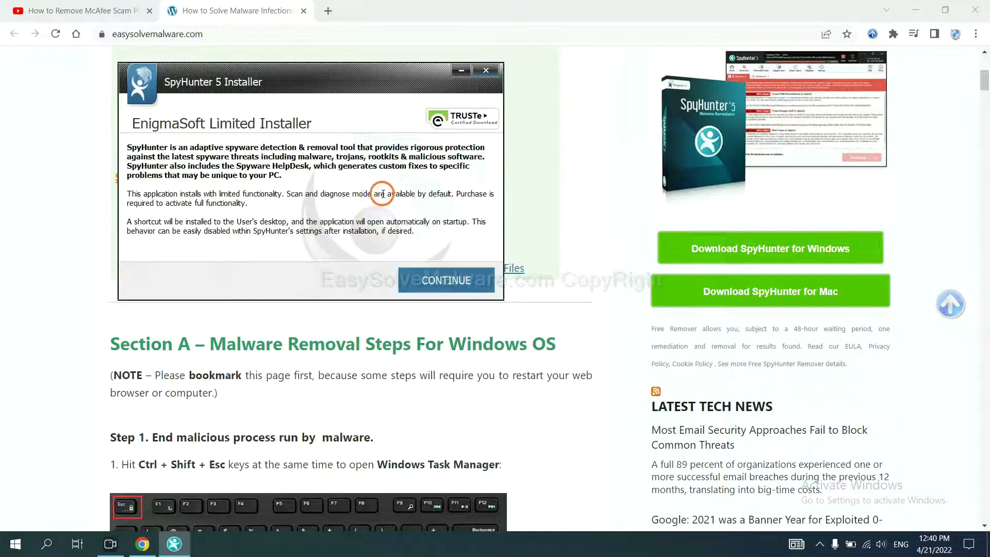
left_click(422, 281)
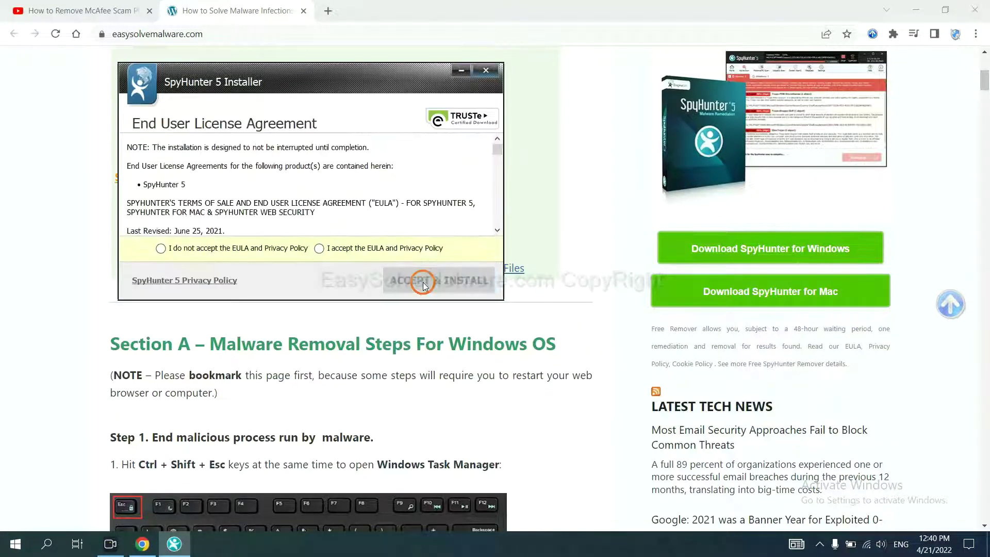
left_click(319, 249)
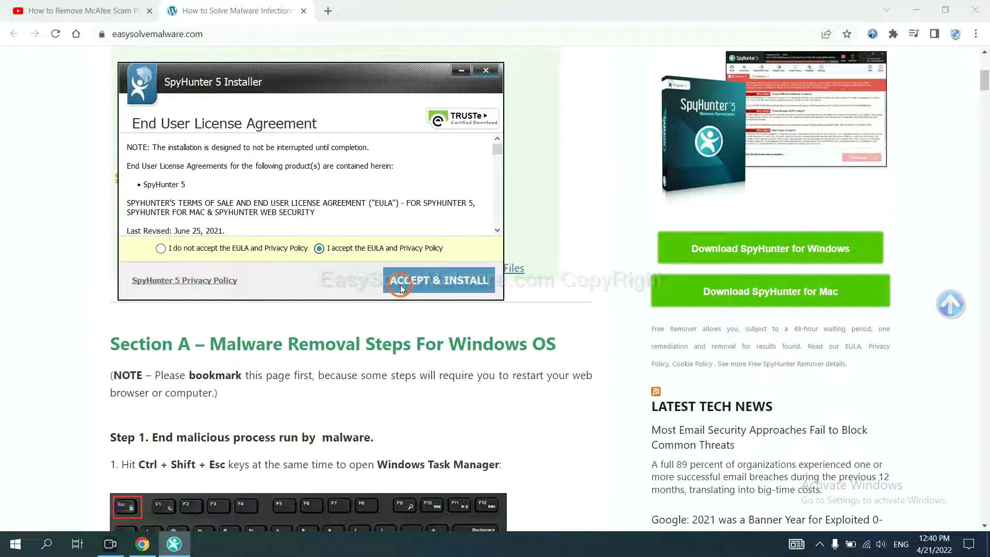
left_click(402, 287)
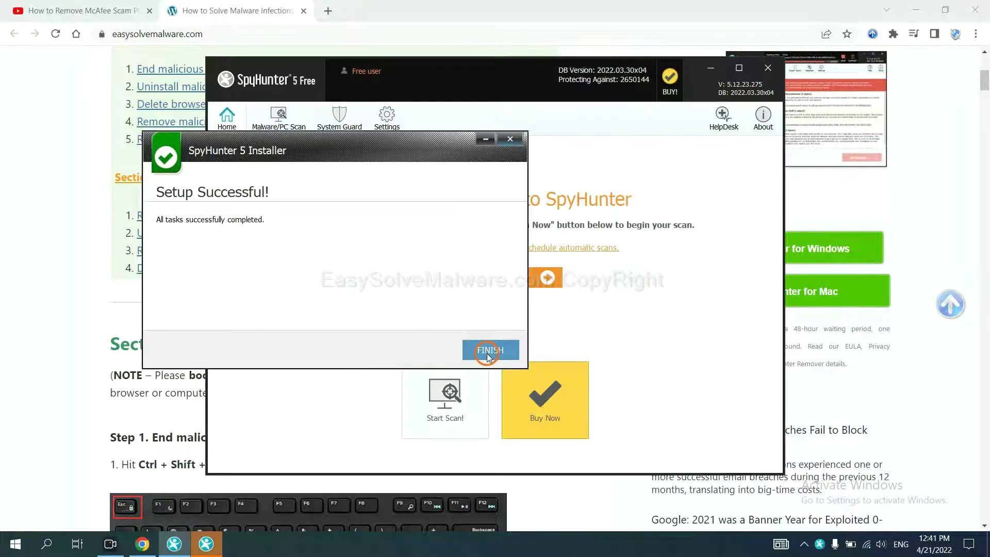
left_click(490, 349)
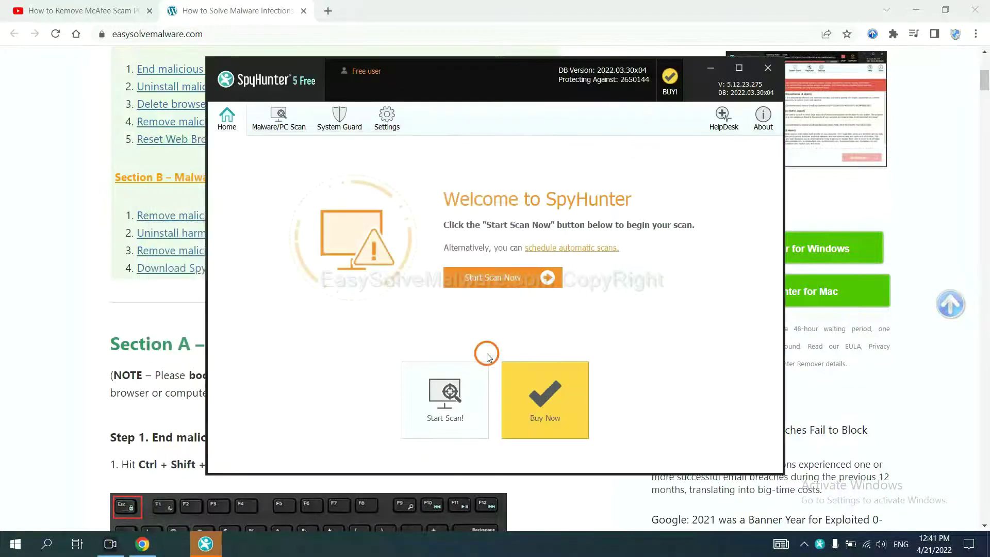
left_click(488, 281)
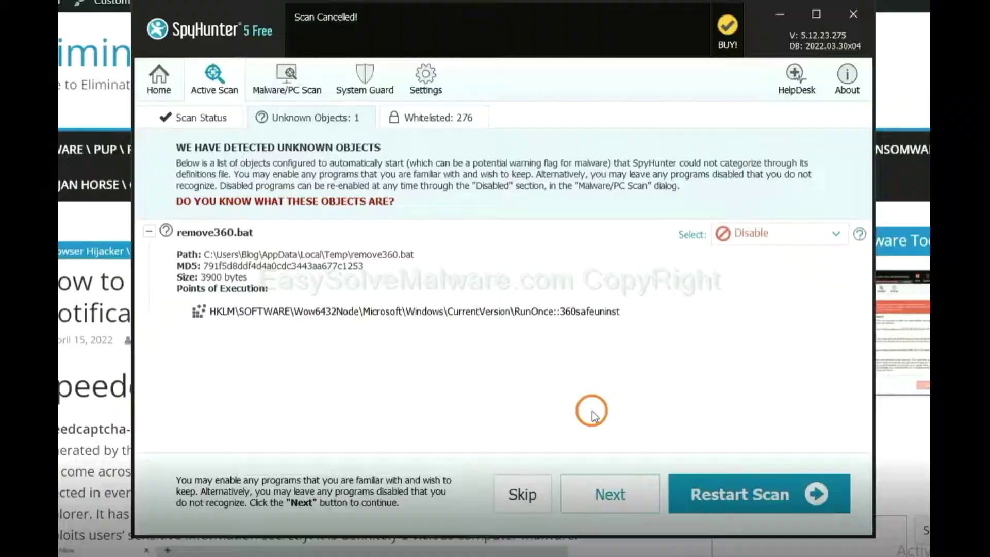
Move past the Unknown Objects results listing remove360.bat
left_click(608, 491)
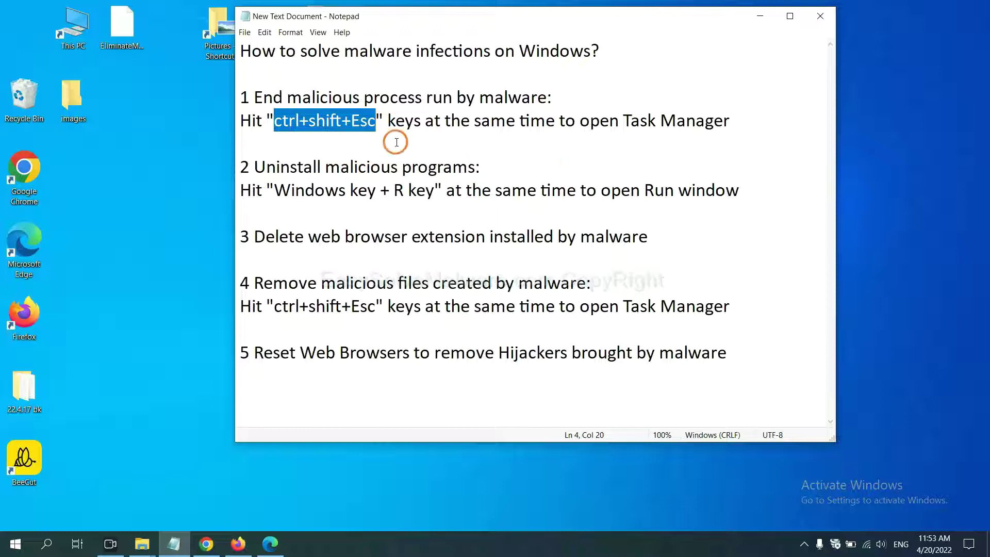
Open Task Manager with Ctrl+Shift+Esc, end Usermode Font Driver Host, then close it
left_click(351, 124)
left_click_drag(375, 124, 274, 124)
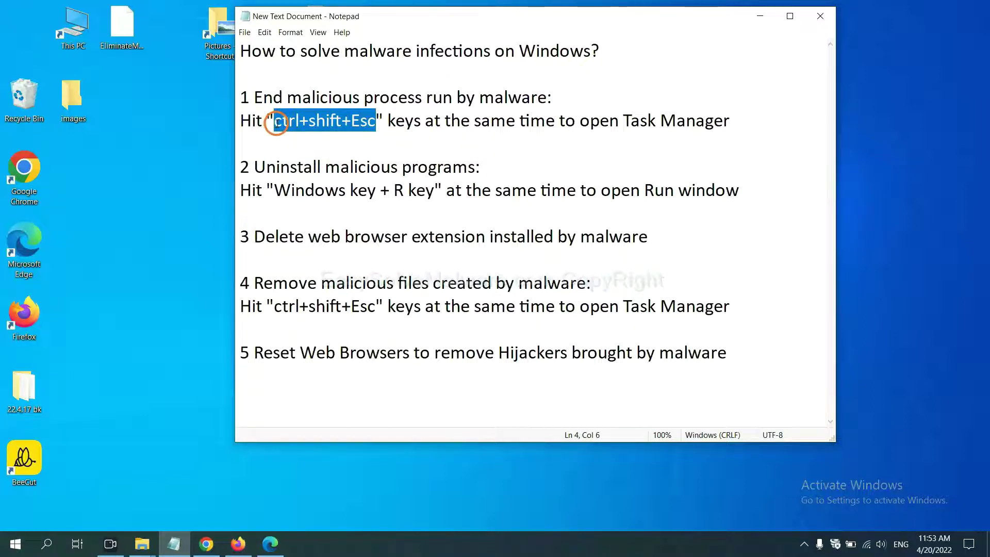
key("ctrl+shift+Escape")
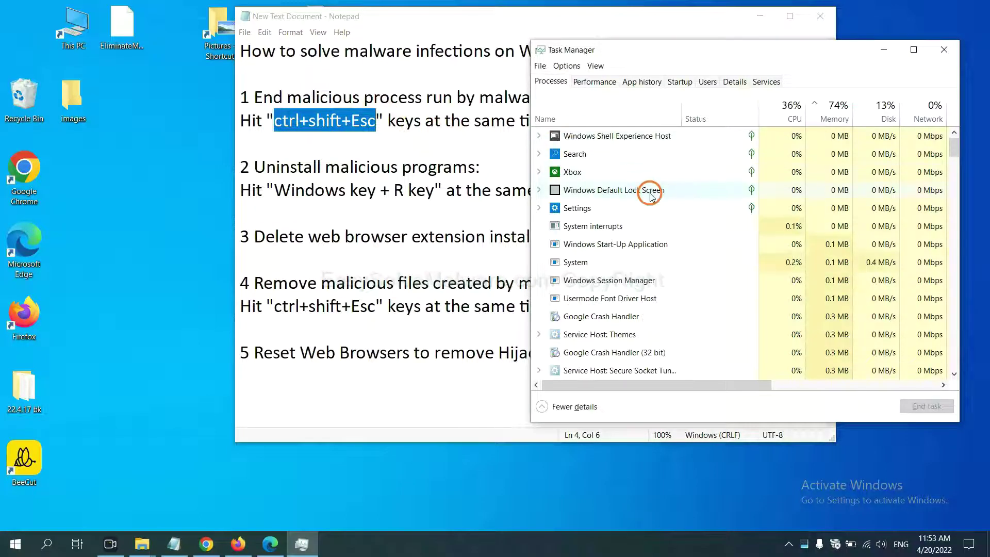
left_click(662, 261)
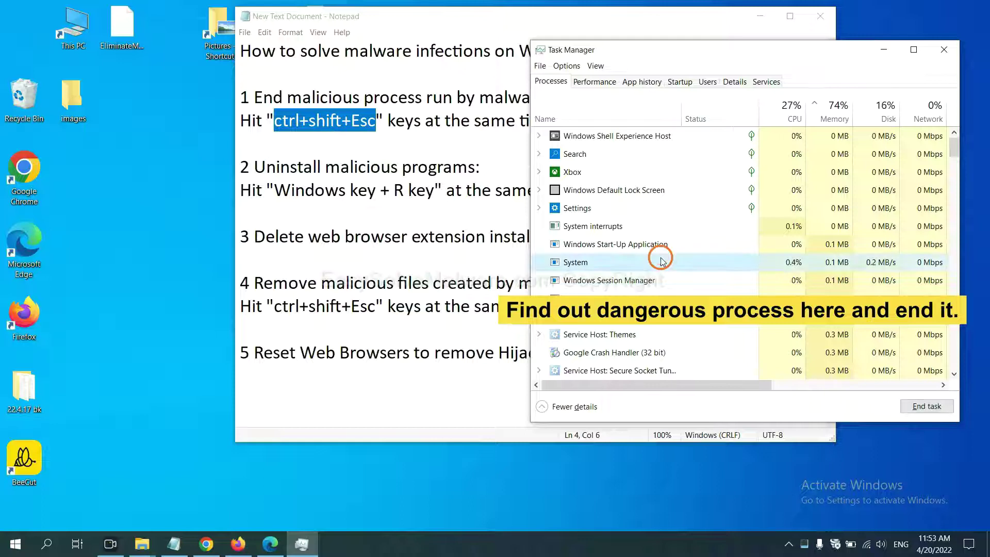
left_click(658, 296)
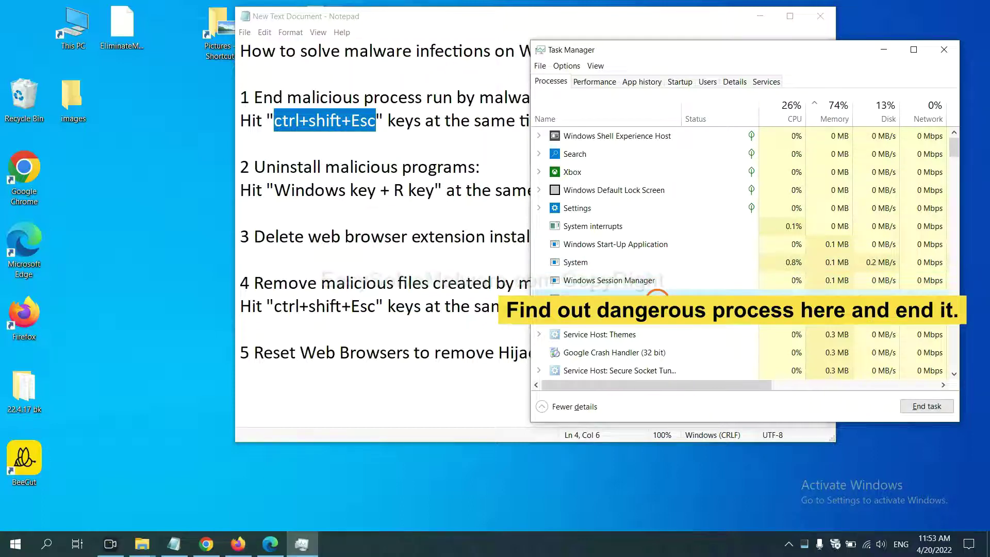
left_click(936, 406)
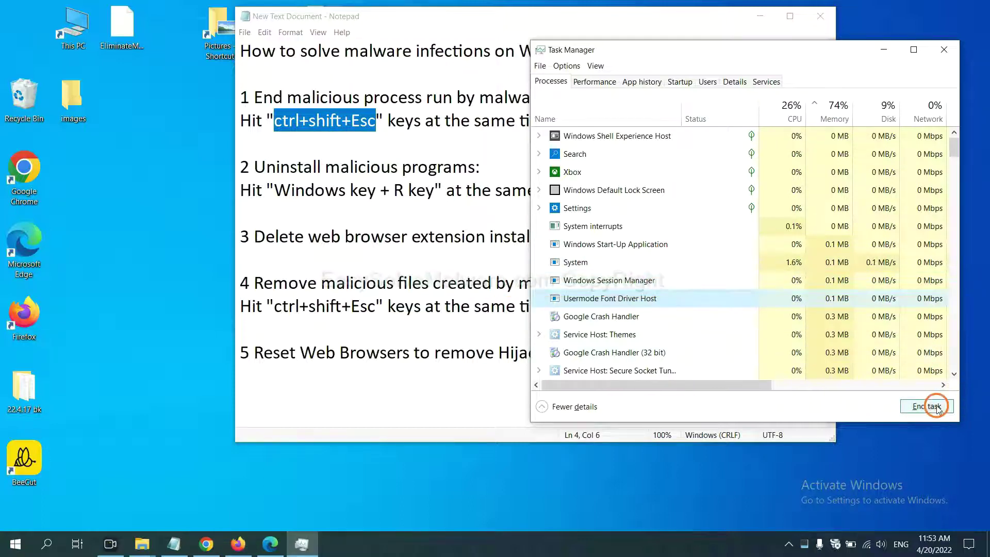
left_click(941, 51)
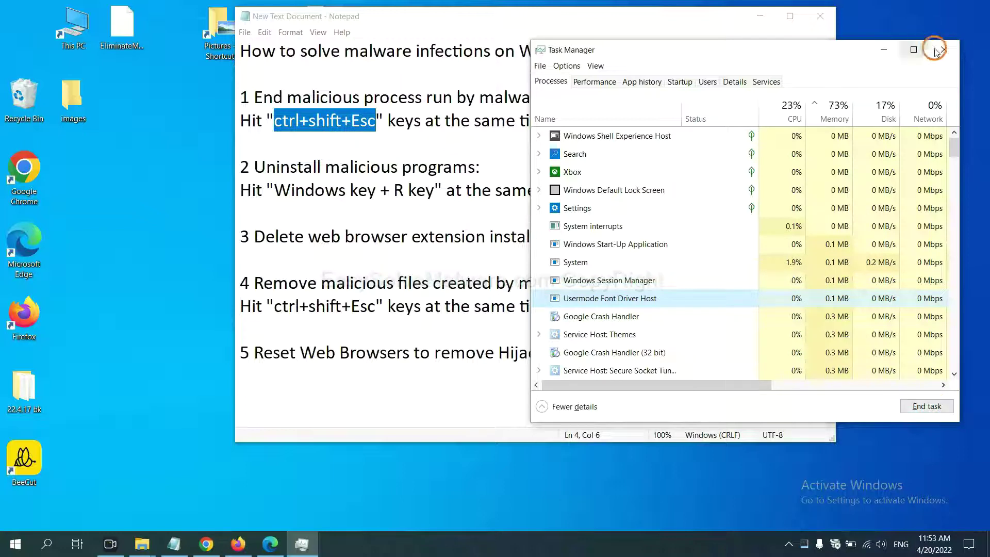
left_click(617, 212)
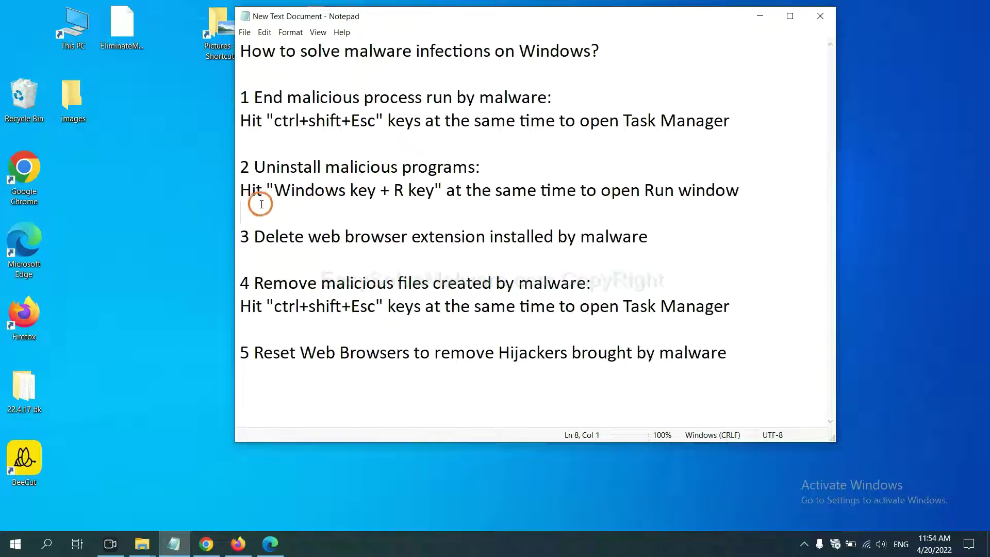
Launch Control Panel from the Run dialog using the guide's control panel command
left_click_drag(274, 194, 431, 201)
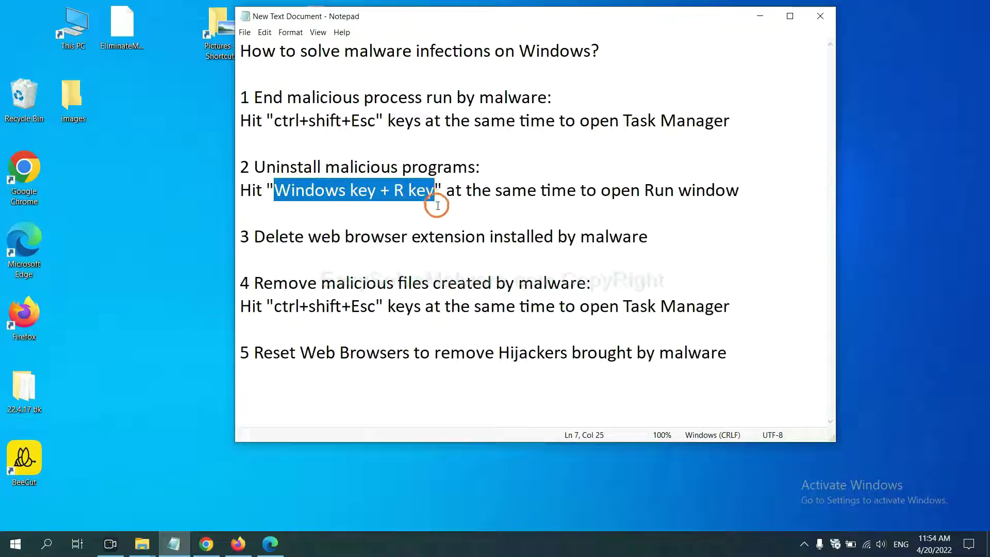
key("super+r")
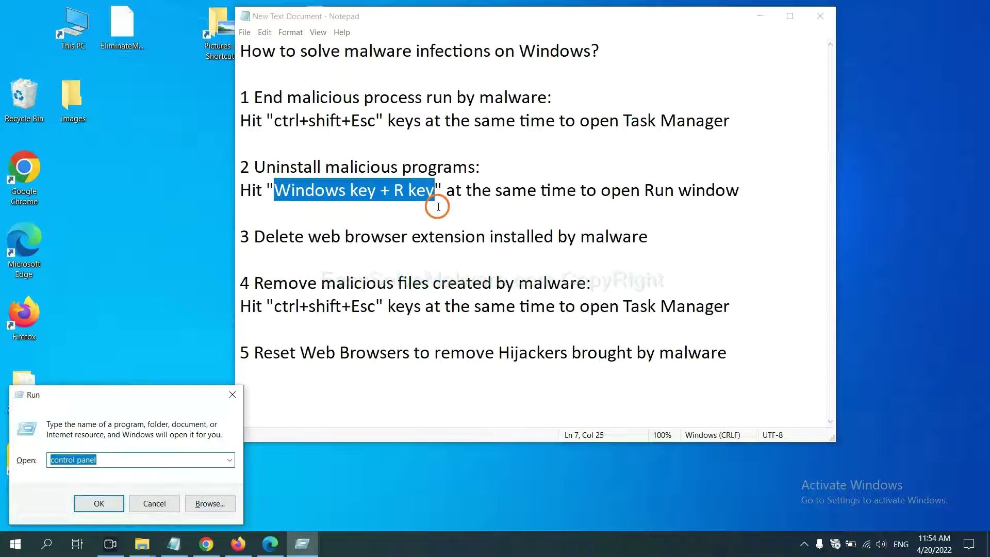
left_click_drag(111, 404, 756, 173)
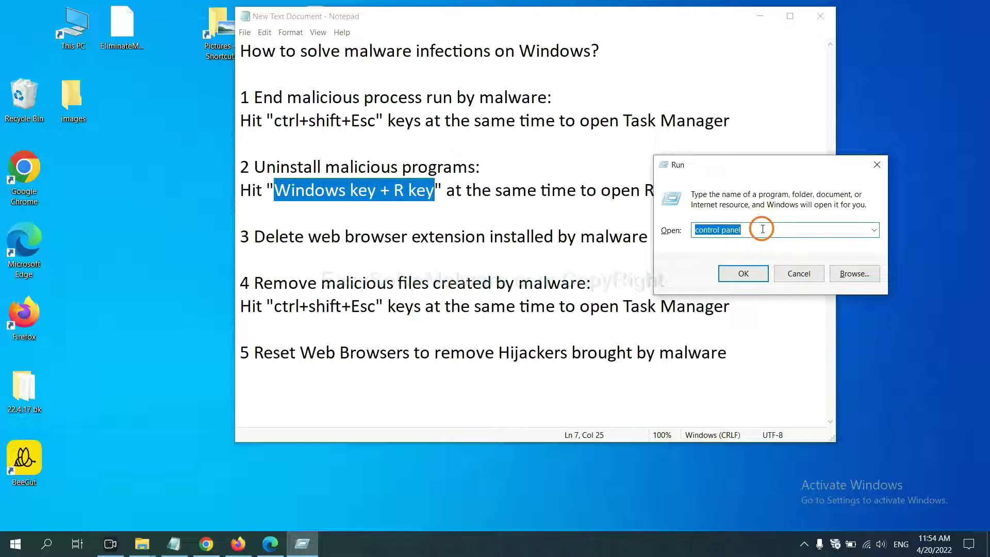
left_click(762, 229)
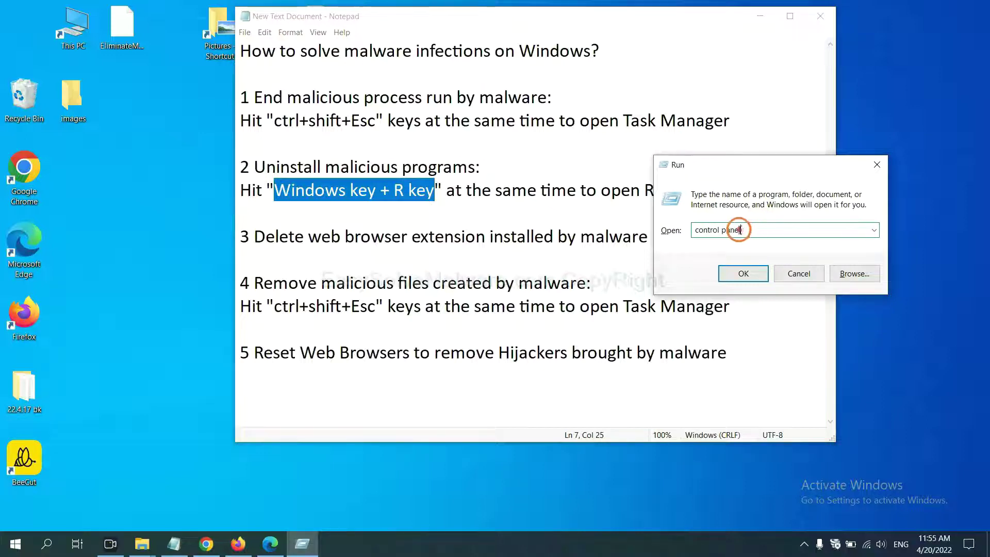
left_click_drag(740, 230, 694, 229)
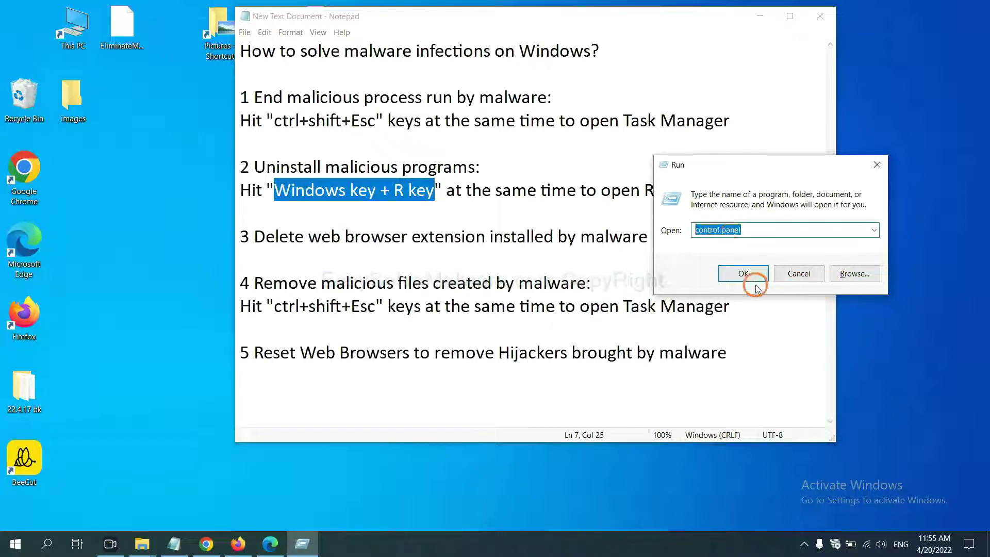
left_click(738, 278)
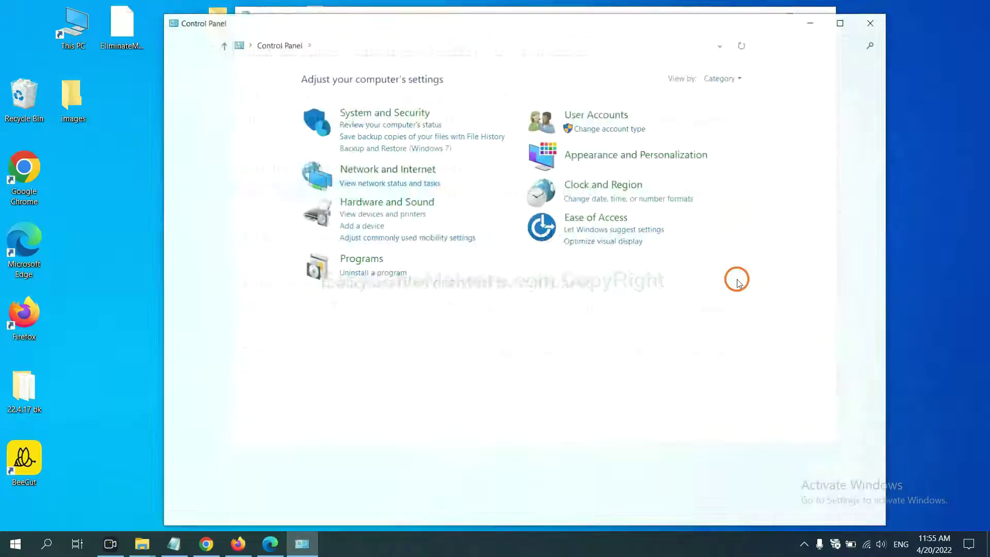
Open the installed programs list, select Xiph.Org Open Codecs, then close the list
left_click(390, 274)
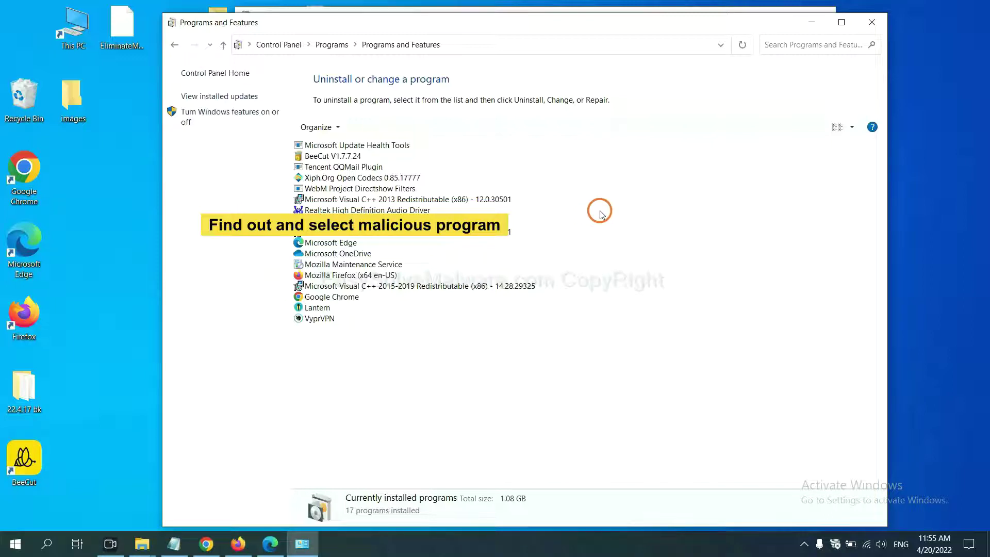
left_click(389, 178)
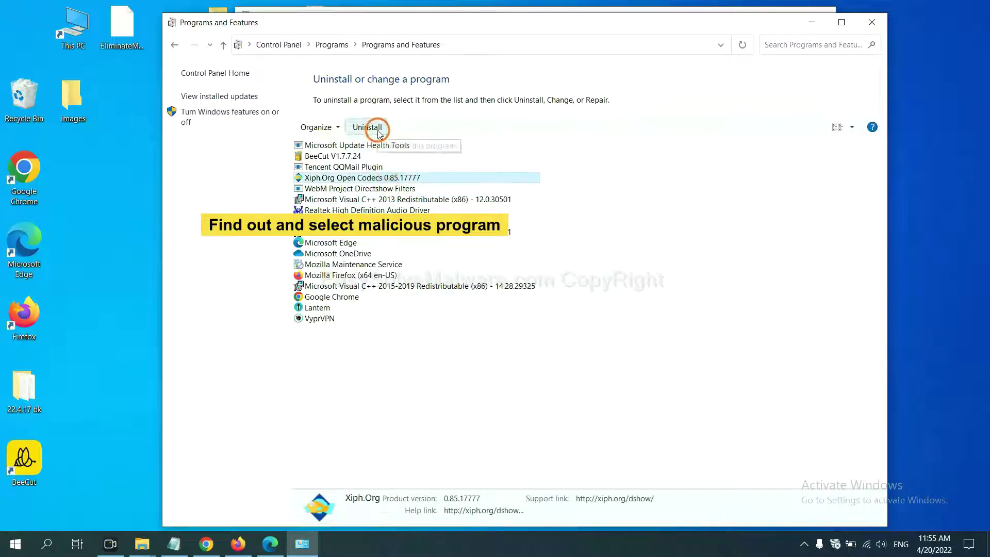
left_click(873, 22)
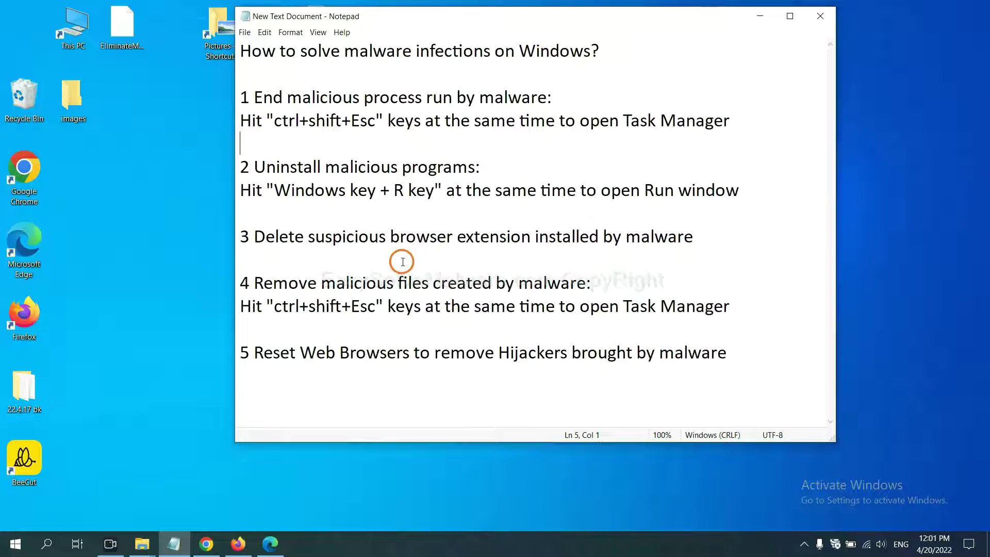
Open Chrome's Extensions page through More tools, showing only Scroll To Top
left_click(207, 542)
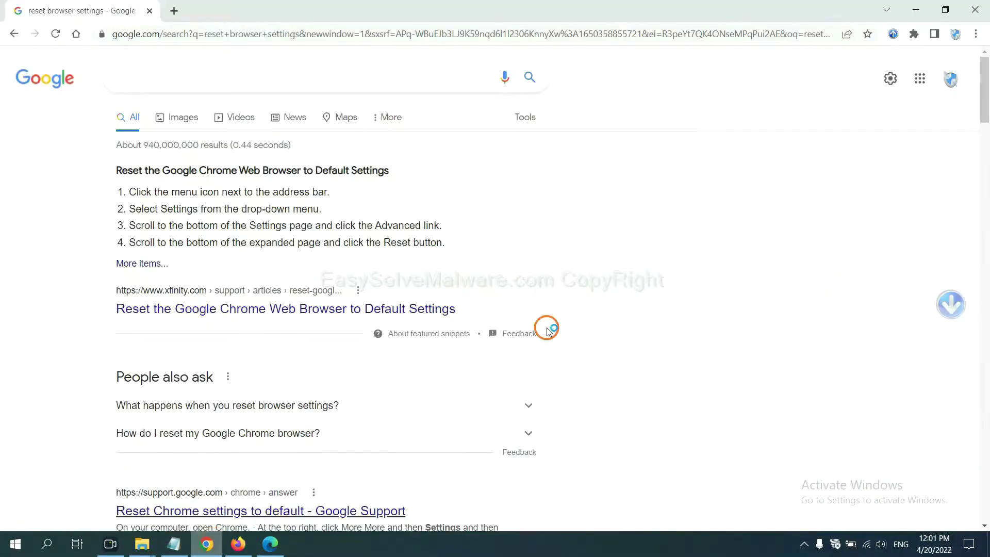
left_click(976, 35)
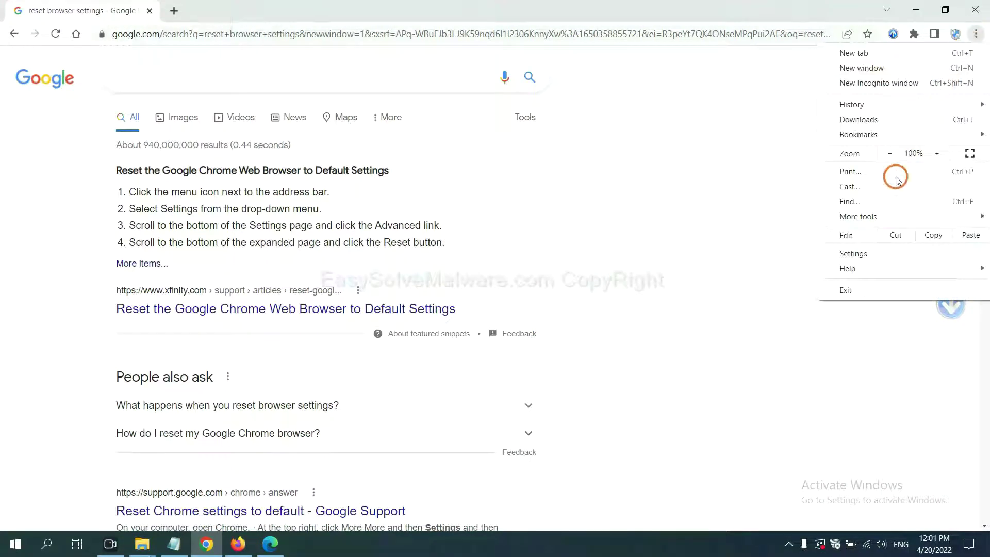
mouse_move(889, 217)
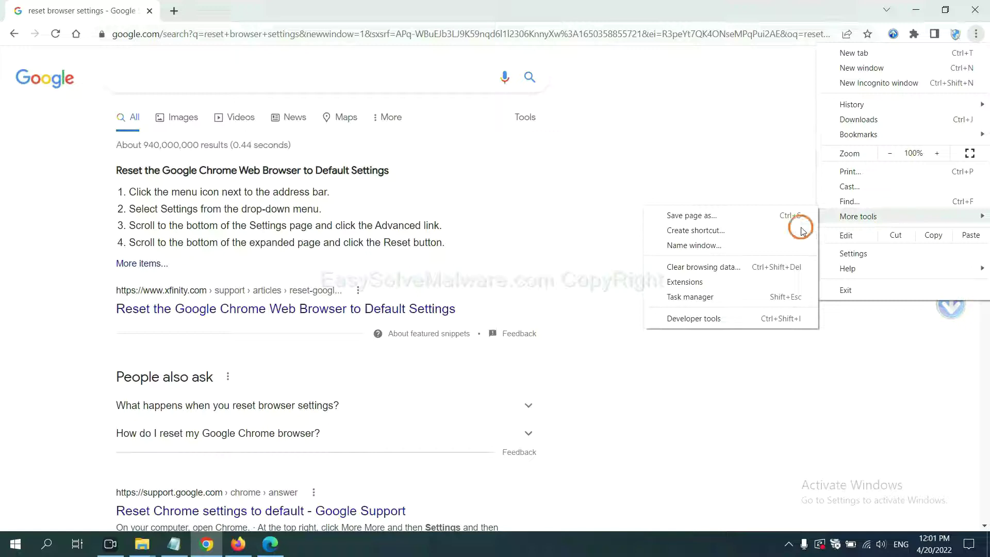
left_click(730, 282)
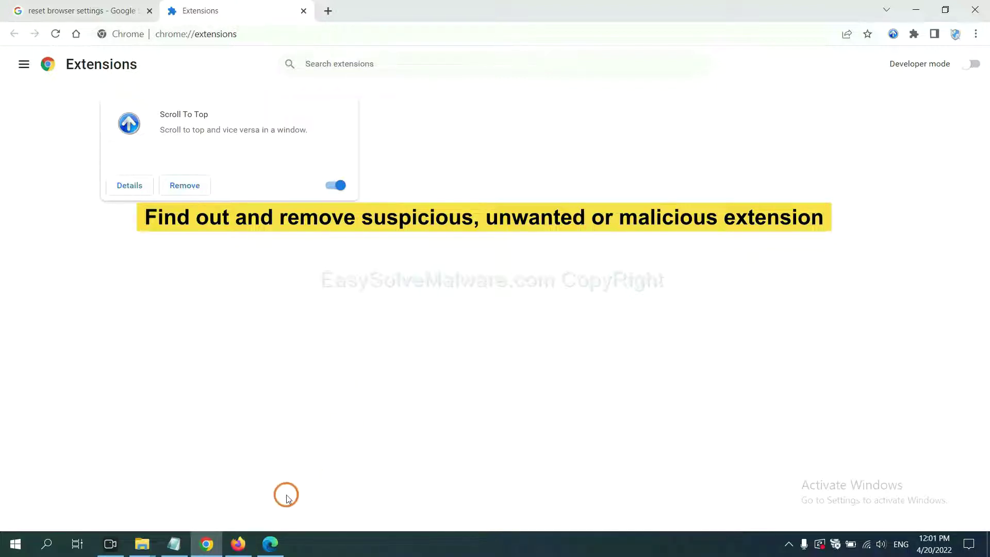
left_click(237, 544)
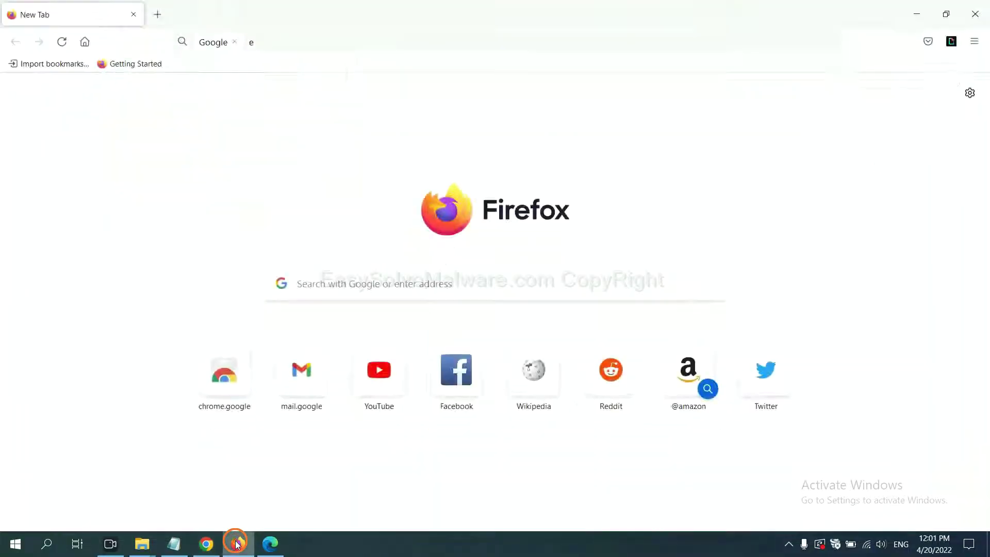
Open Firefox's Add-ons and themes and the removal options for GIPHY for Firefox
left_click(976, 41)
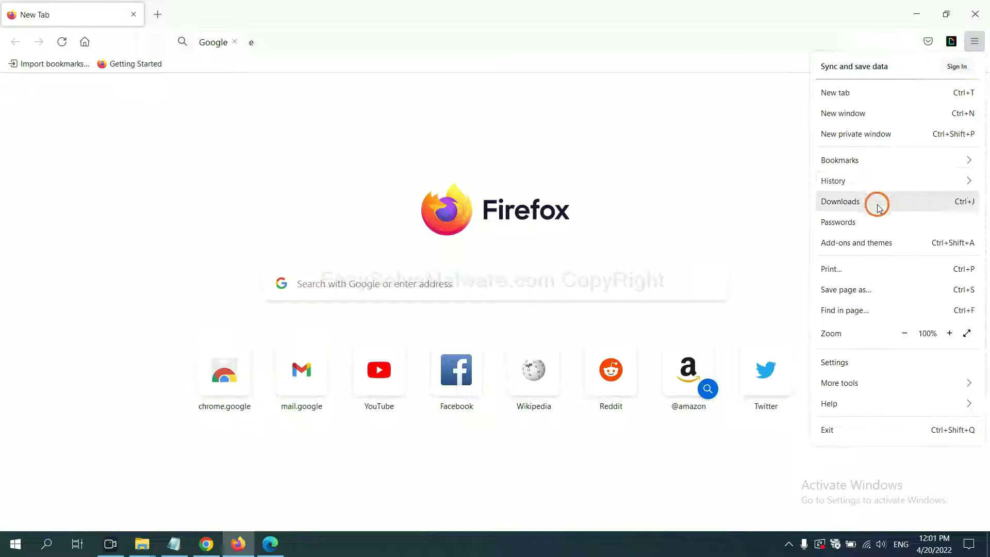
left_click(866, 249)
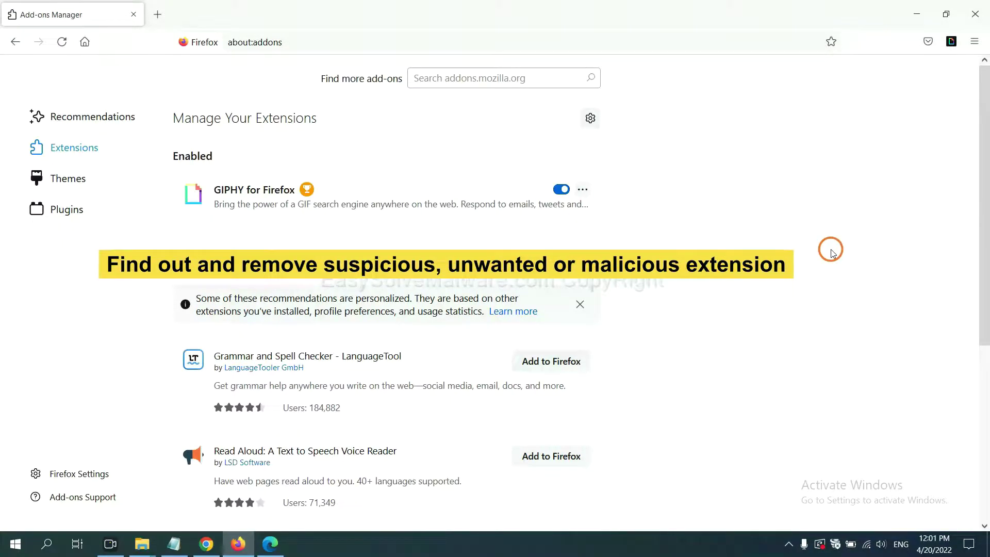
left_click(583, 192)
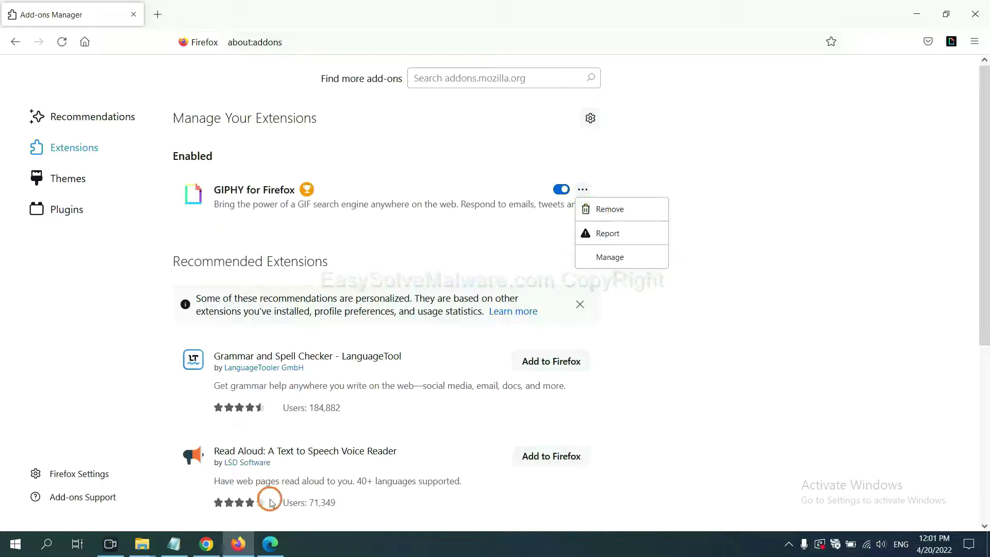
left_click(271, 547)
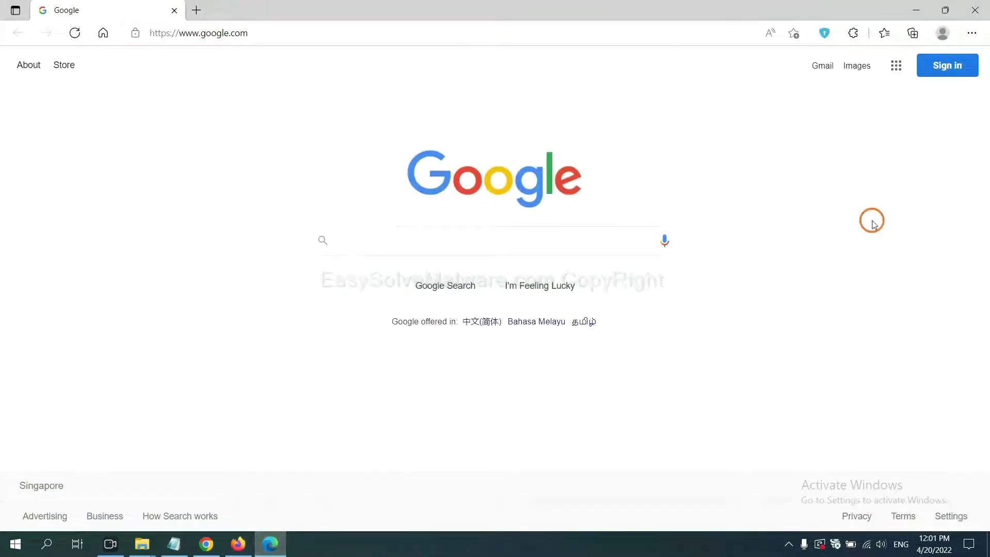
Remove ArcVpn Free Fast VPN Proxy from Edge's Manage extensions page, then show the desktop
left_click(972, 34)
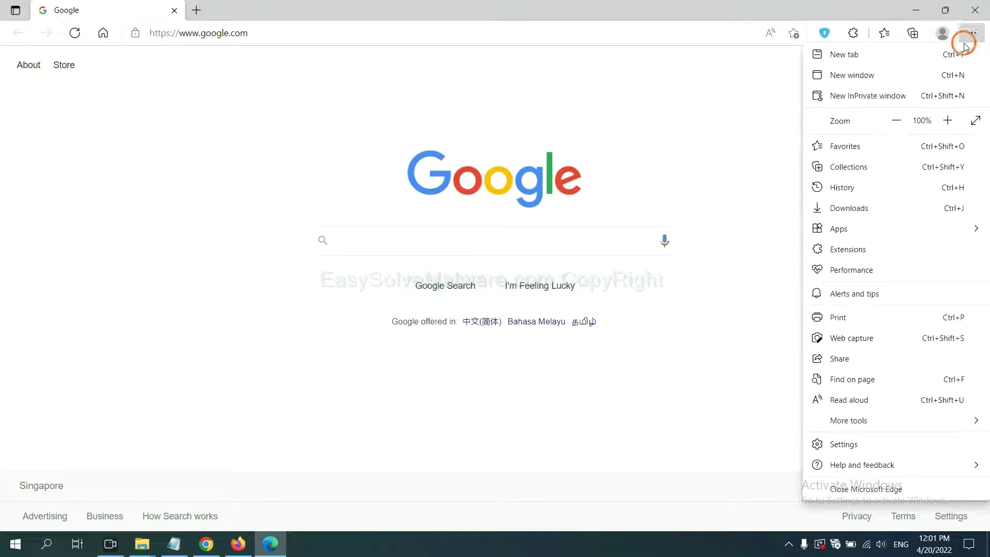
right_click(852, 251)
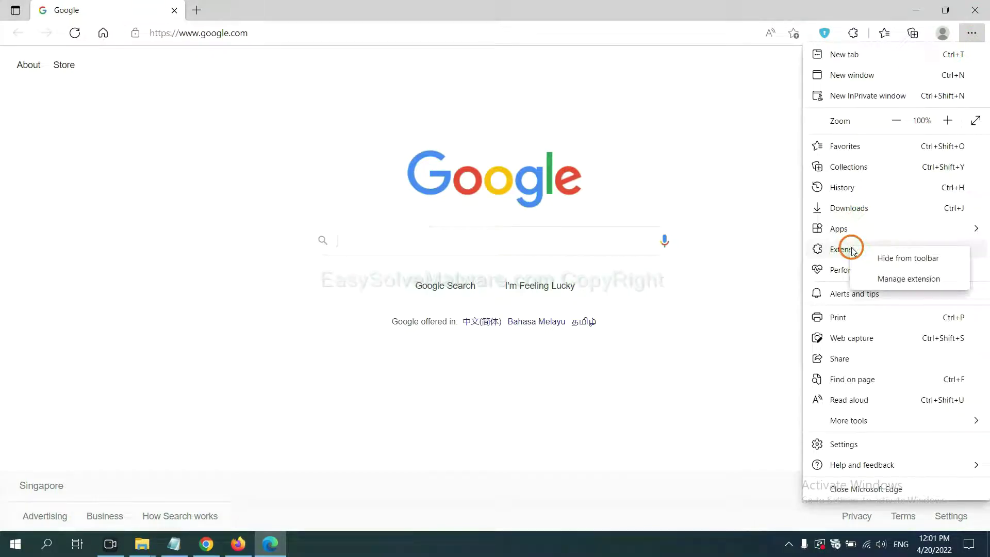
left_click(890, 279)
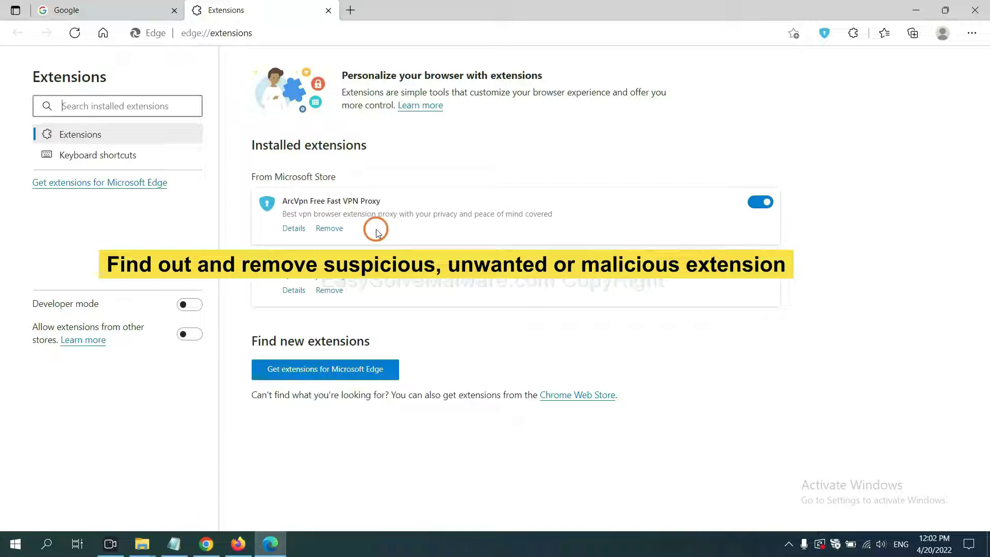
left_click(330, 229)
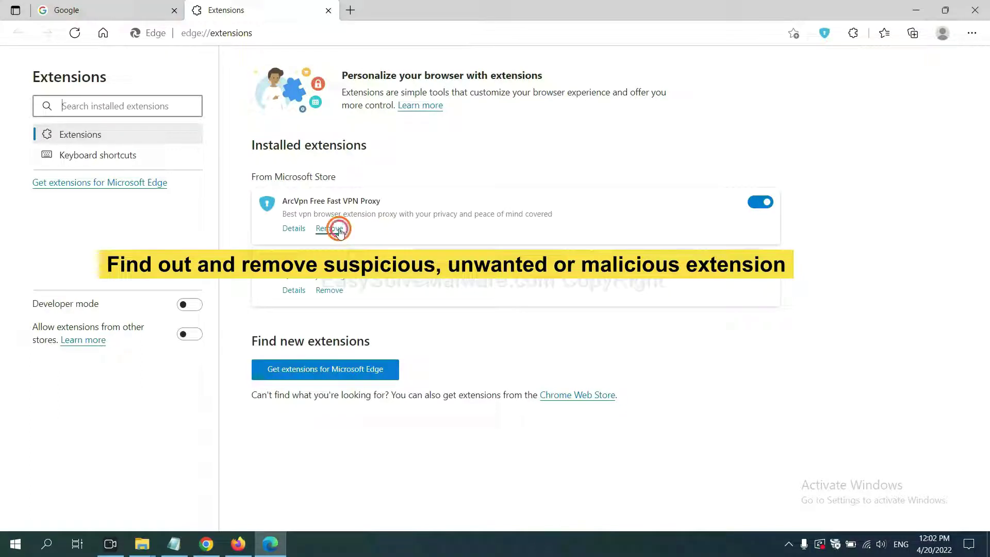
left_click(737, 122)
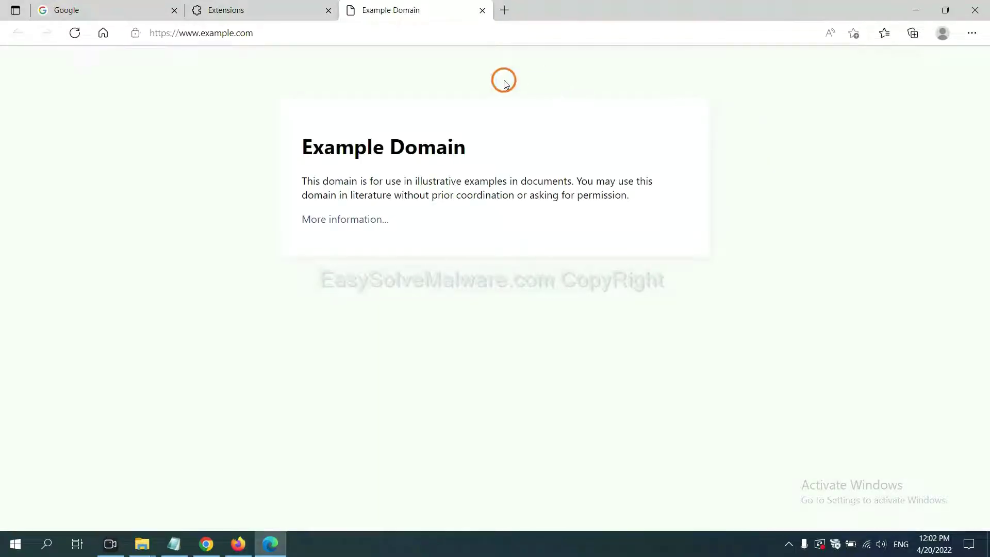
left_click(983, 552)
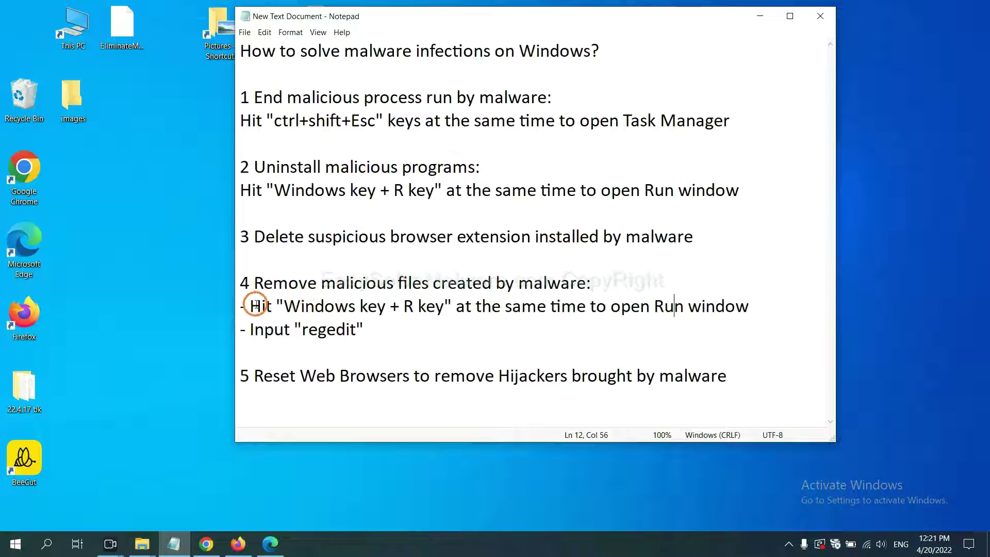
Review the guide's step 4 registry instructions and open Win+R with regedit entered
left_click_drag(255, 305, 562, 321)
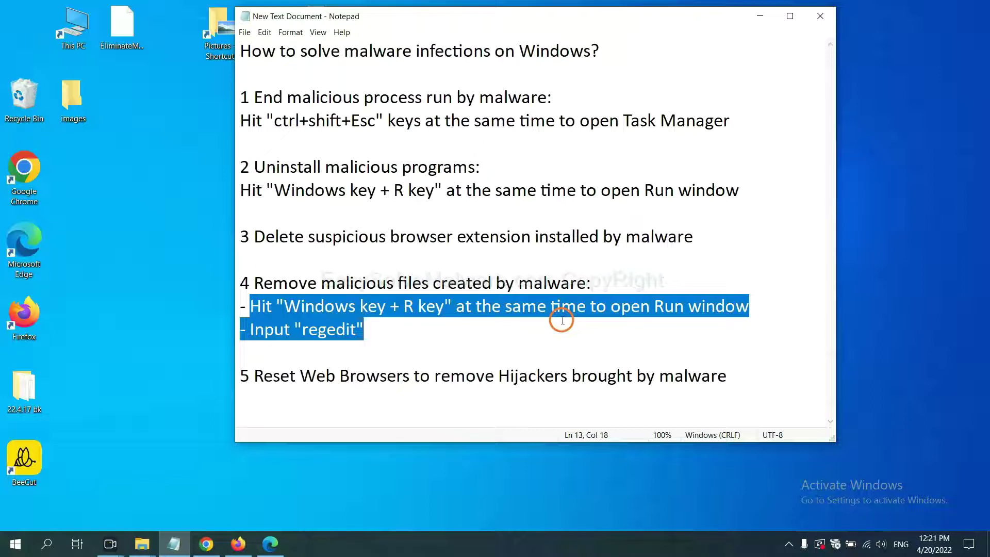
left_click(571, 311)
key("super+r")
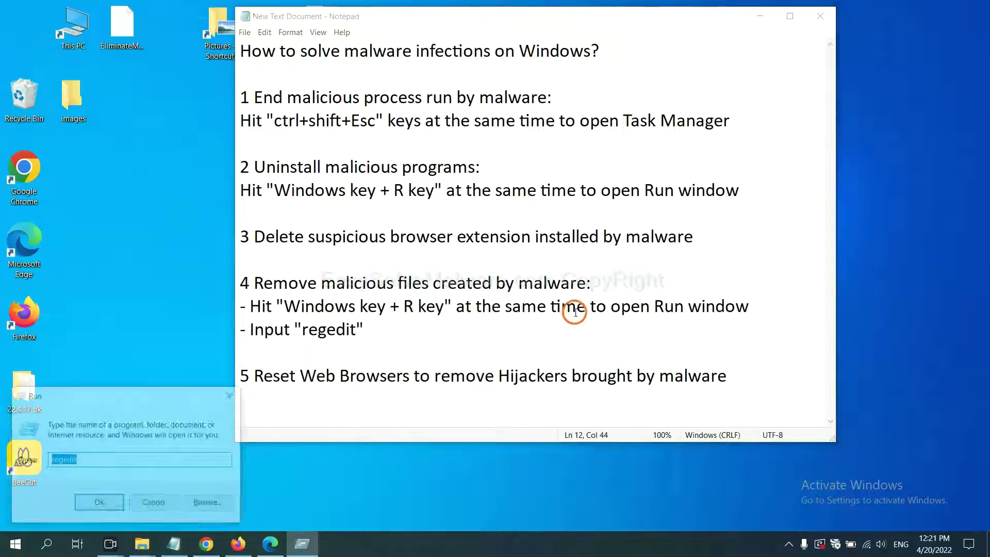
left_click_drag(184, 395, 784, 204)
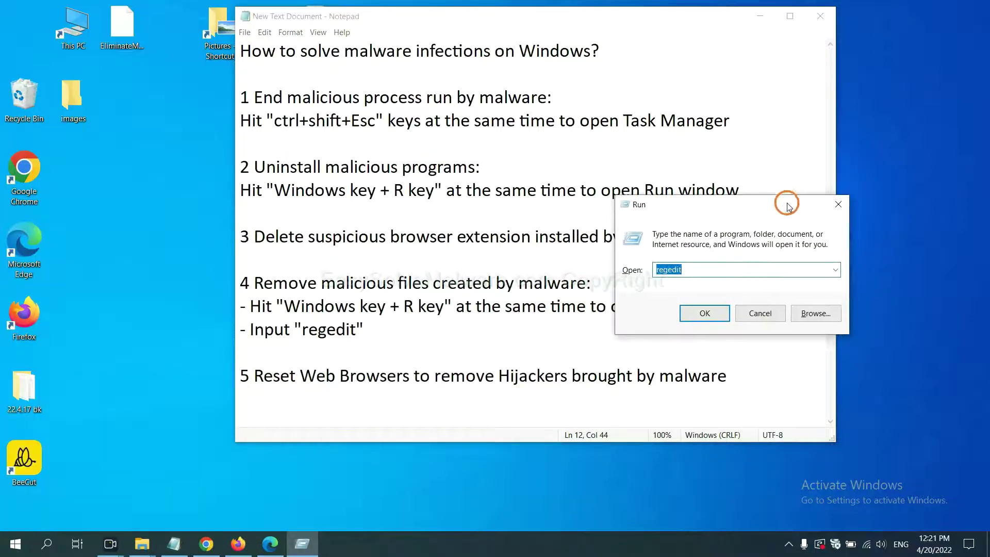
left_click(735, 269)
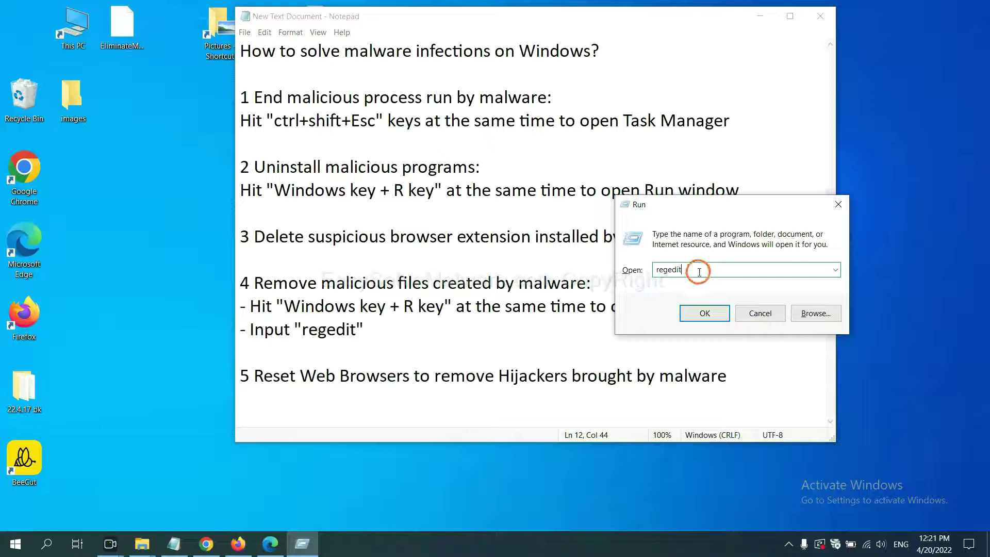
Launch Registry Editor, Find the malware name 'be…', and right-click the FEATURE_BROWSER_EMULATION key
left_click(703, 312)
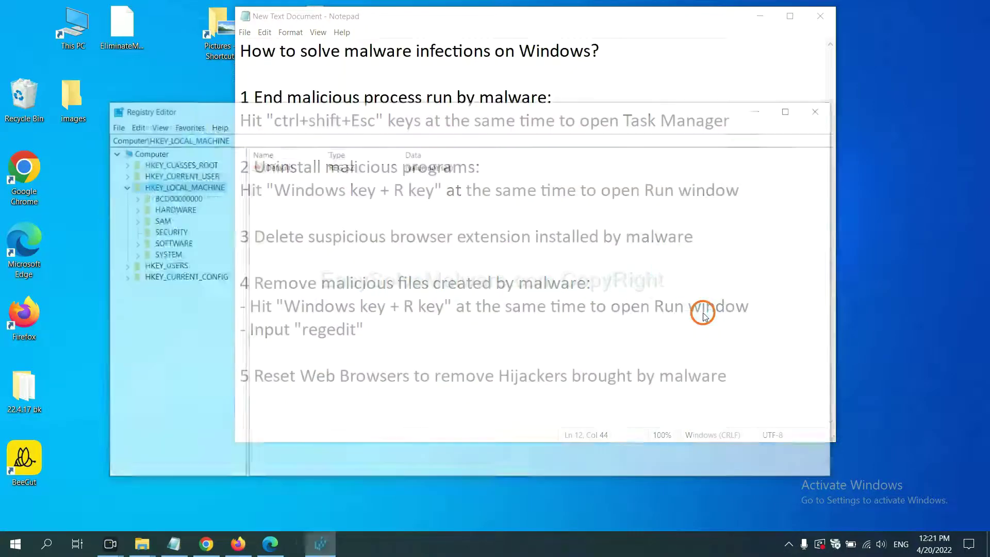
left_click(138, 126)
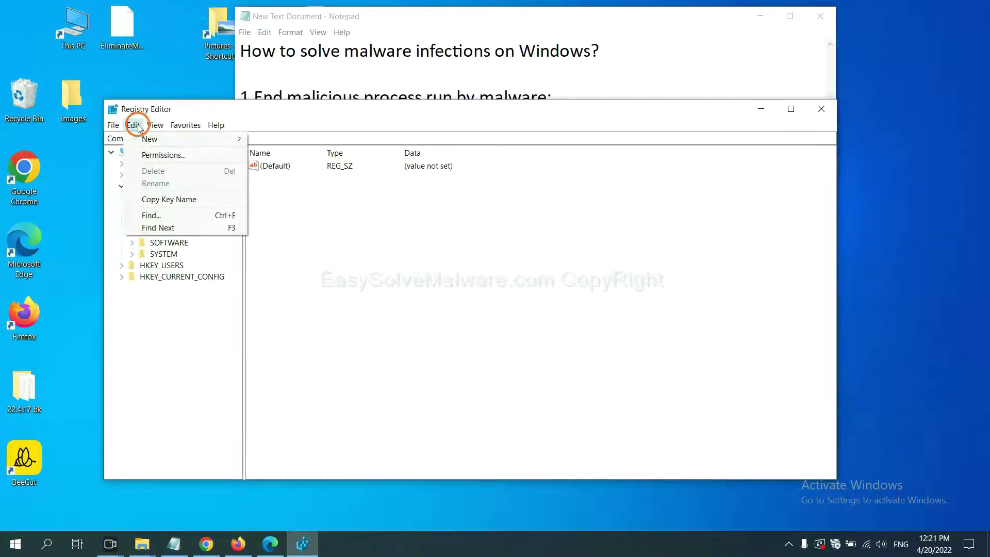
left_click(176, 216)
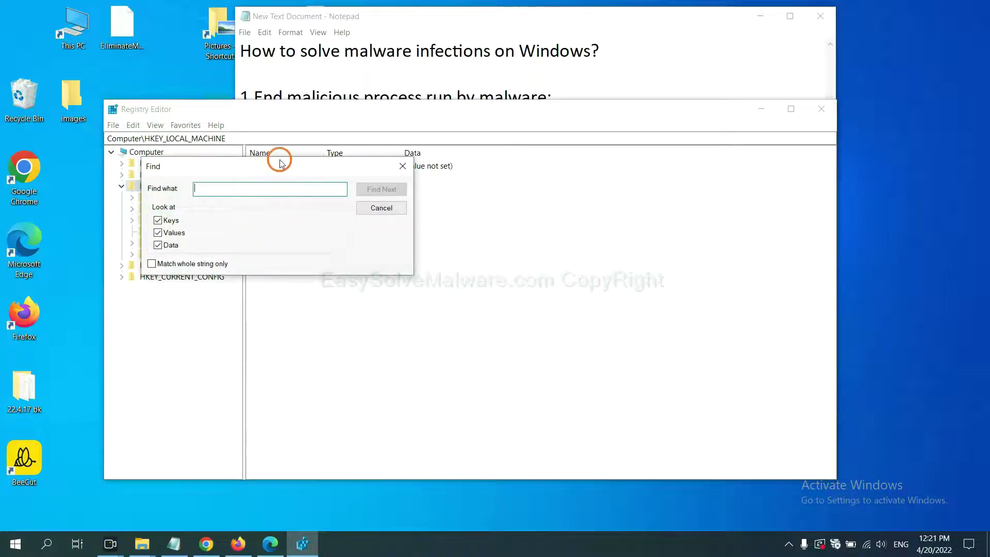
left_click_drag(284, 166, 381, 189)
left_click(355, 222)
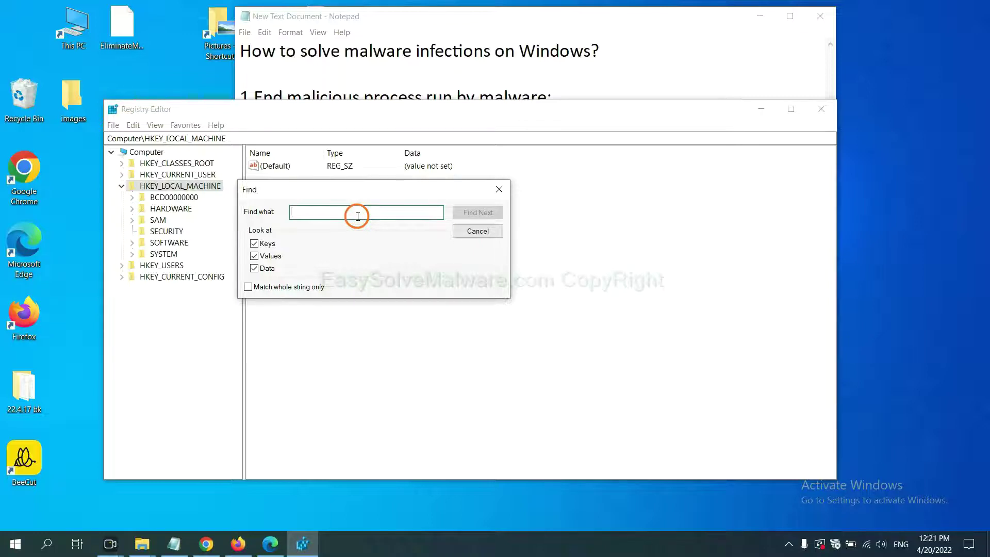
type("be")
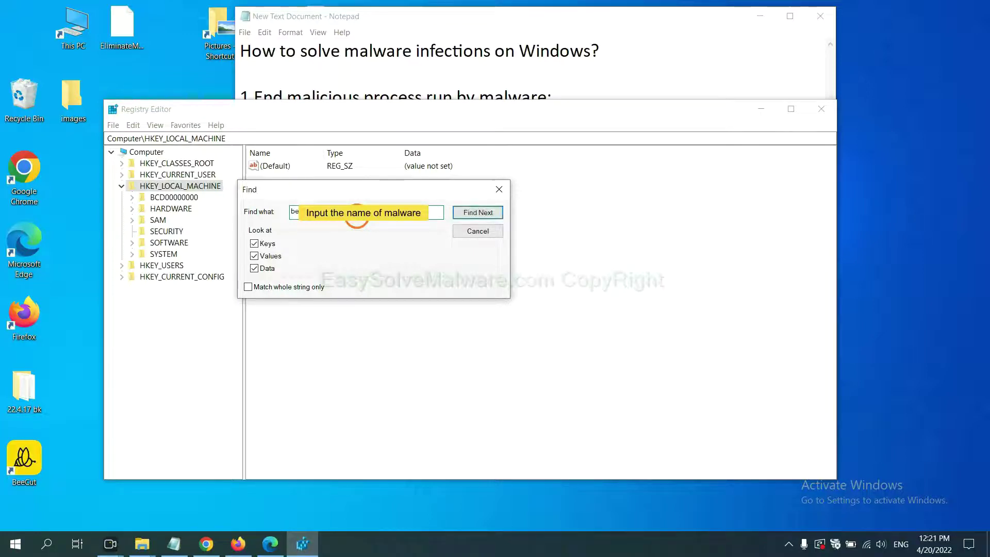
left_click(475, 213)
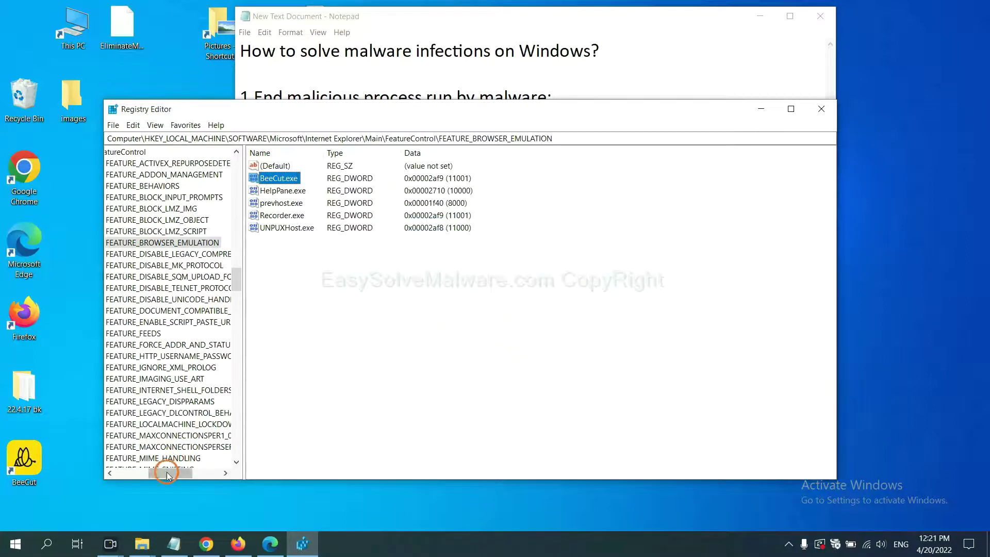
mouse_move(170, 473)
left_mouse_down()
mouse_move(139, 471)
mouse_move(166, 467)
left_mouse_up()
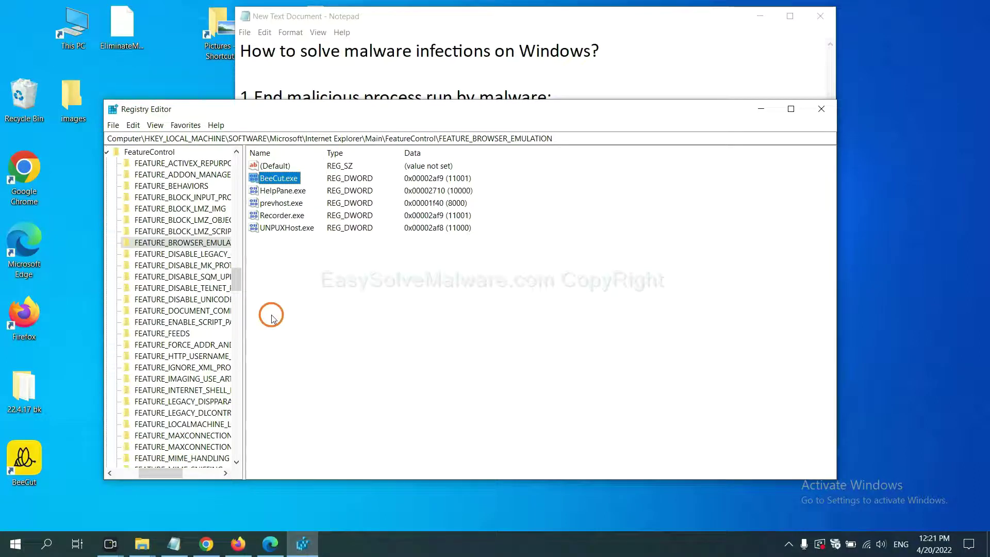
right_click(201, 246)
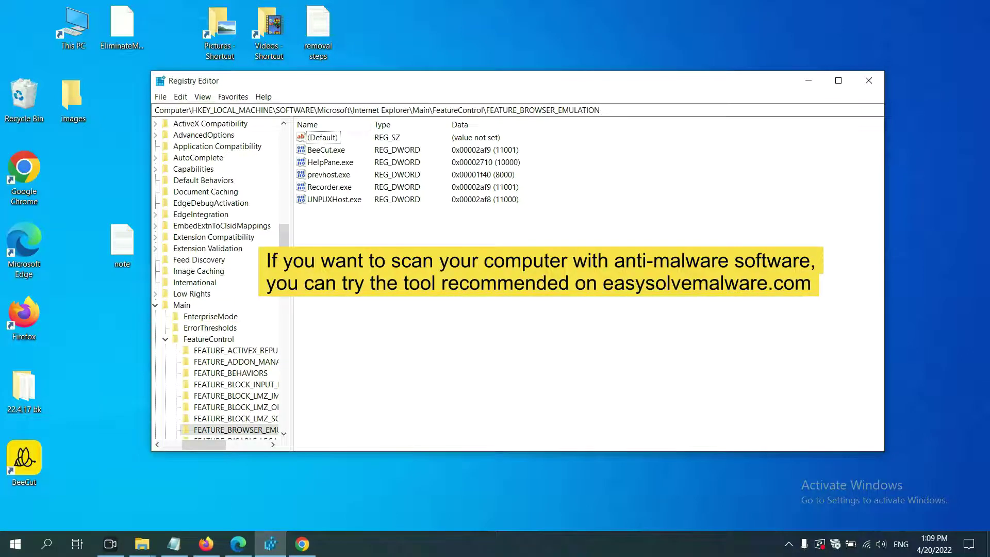
Scroll through the easysolvemalware.com guide's list of malware removal steps in Chrome
left_click(302, 544)
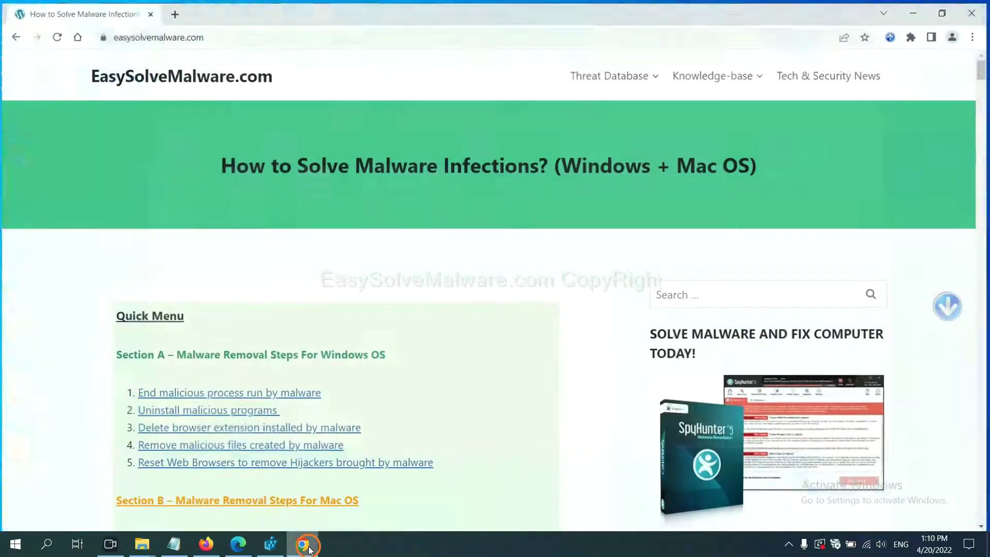
scroll(714, 335, "down", 1)
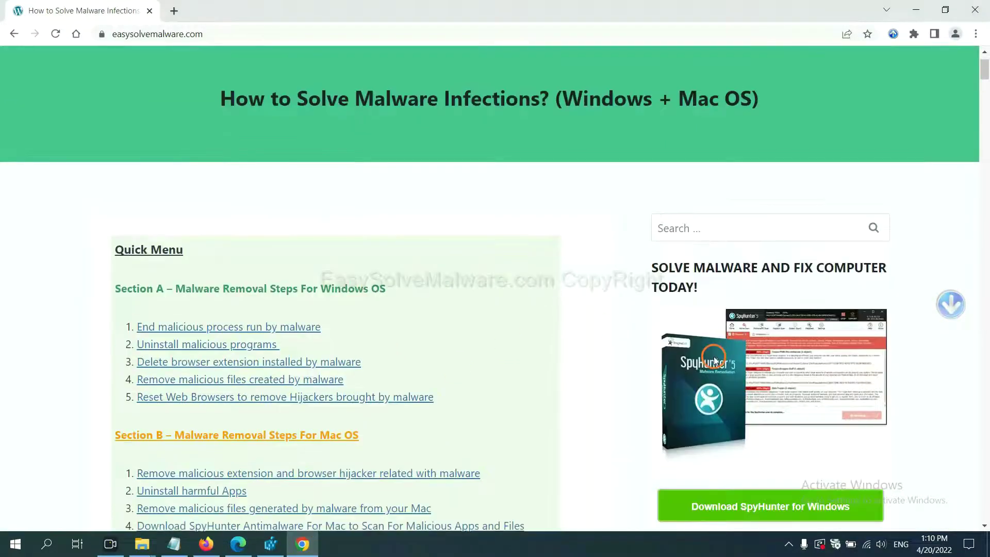
scroll(714, 361, "up", 1)
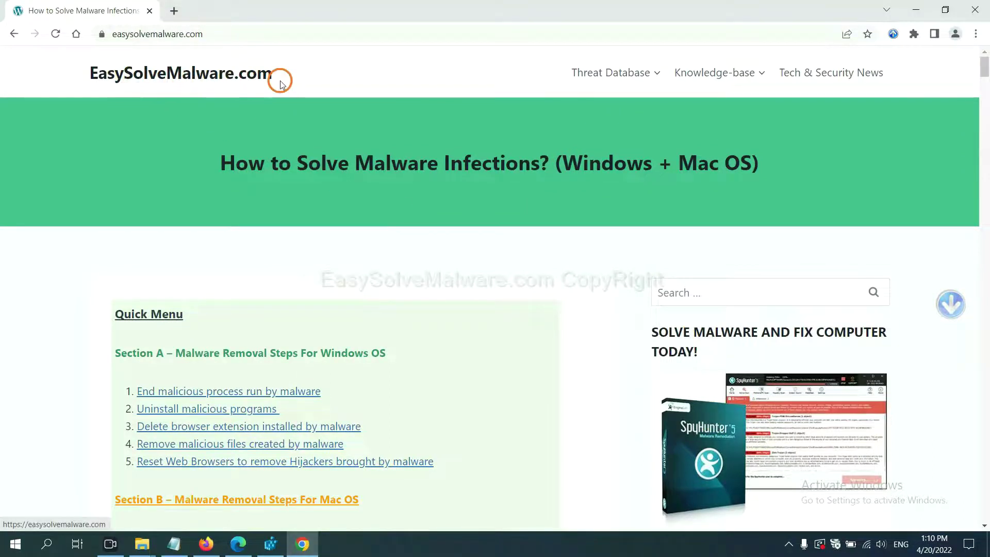
scroll(820, 376, "down", 2)
scroll(767, 294, "down", 1)
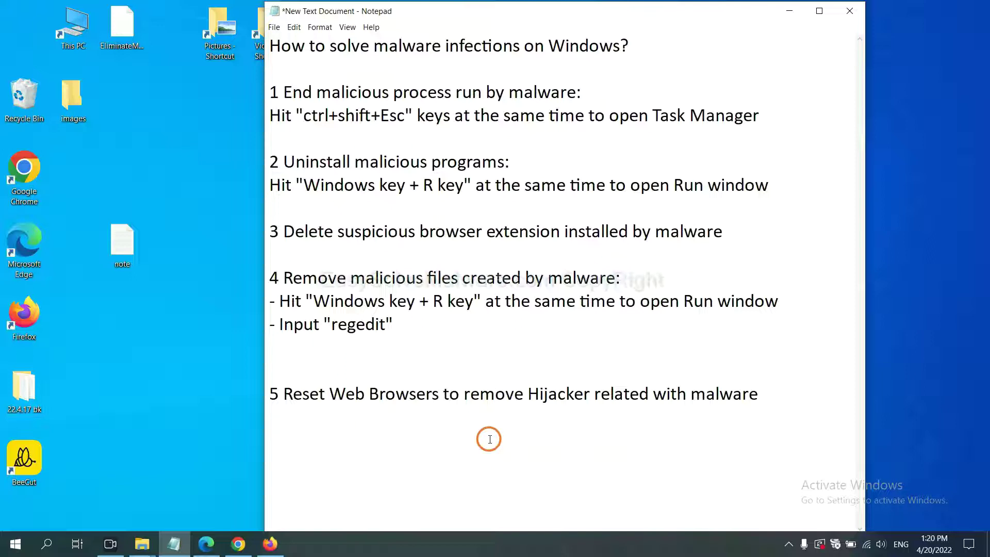
Search Chrome's settings for 'reset' and bring up the Restore settings to their original defaults confirmation
left_click(228, 551)
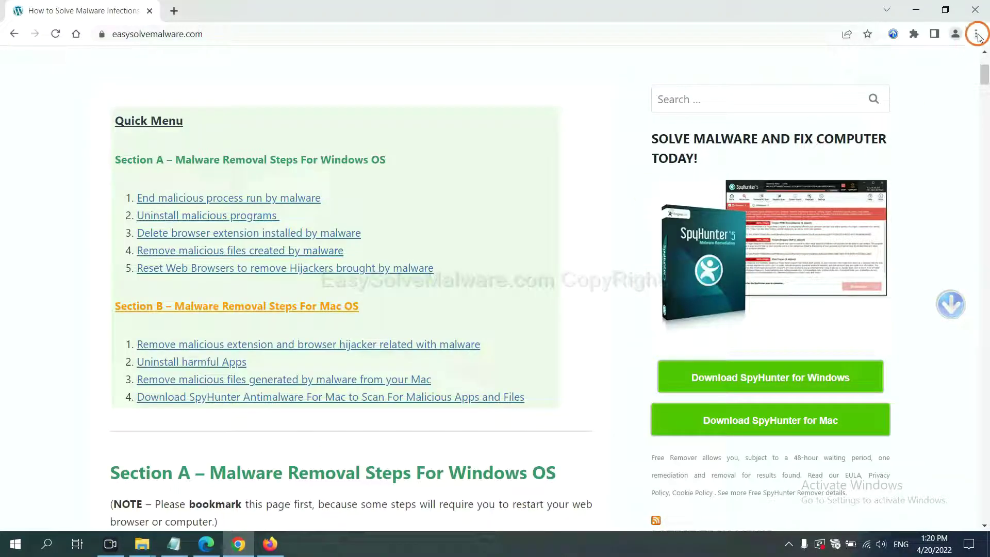
left_click(977, 34)
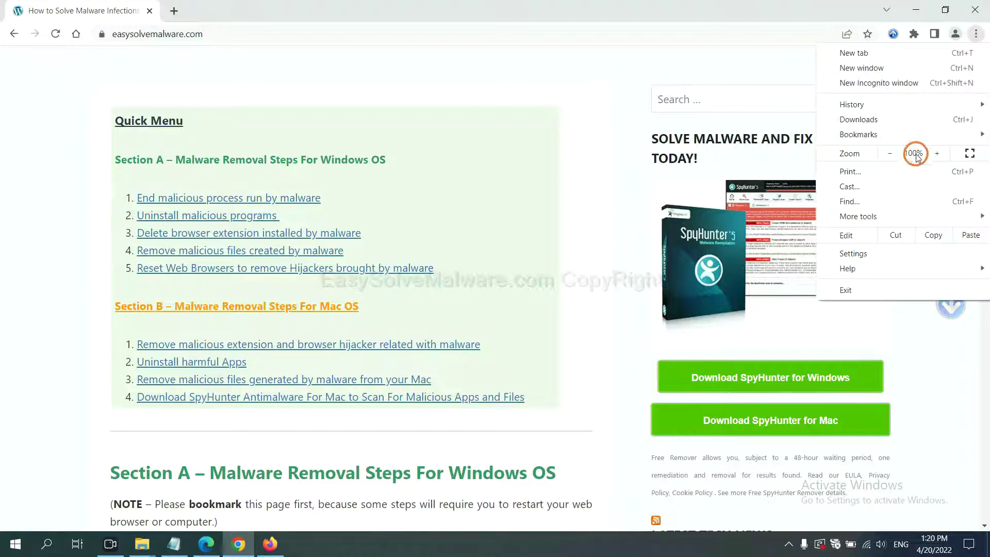
left_click(854, 254)
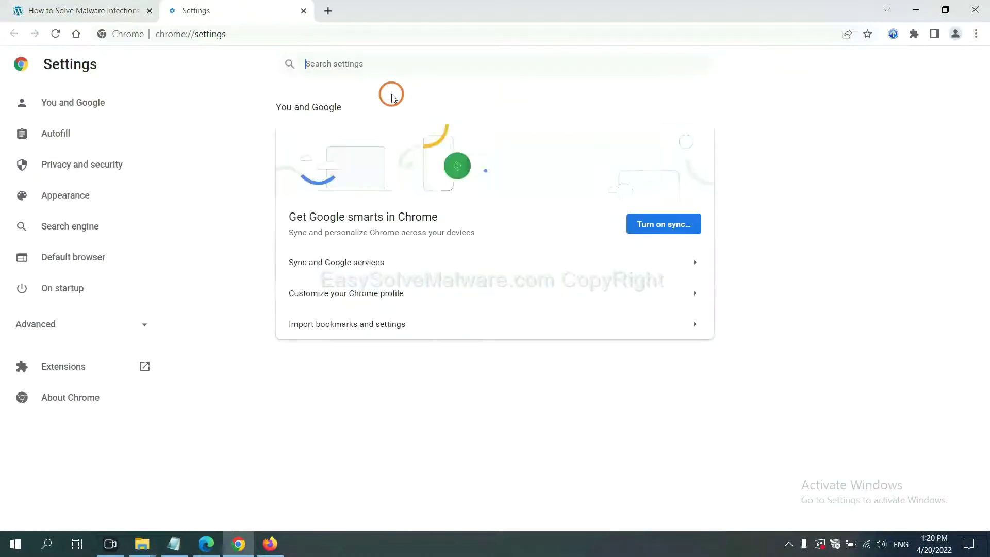
type("r")
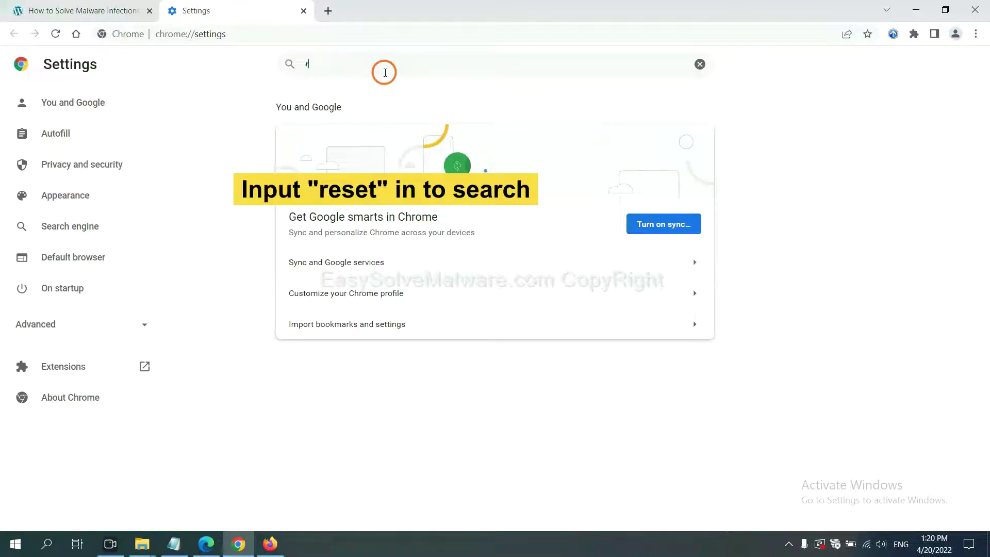
type("eset")
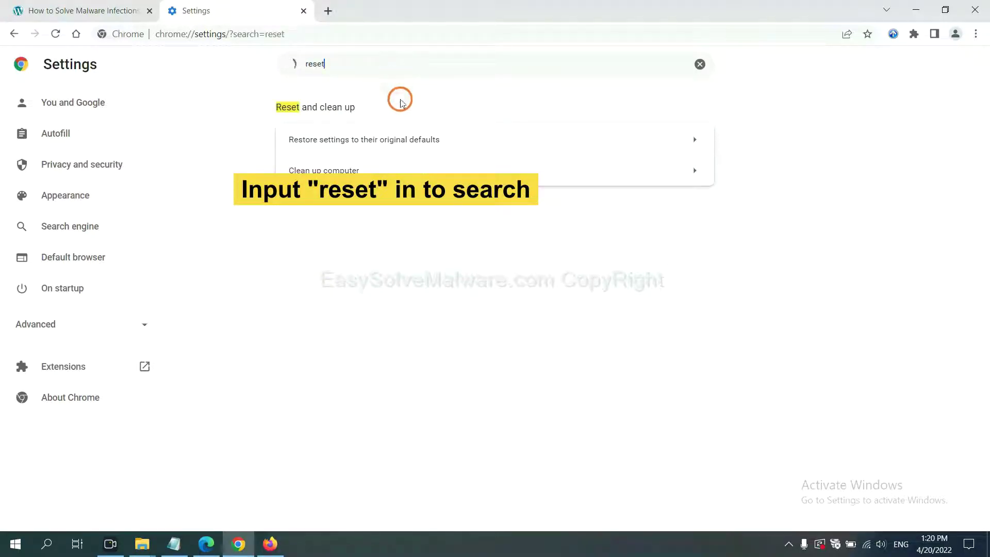
left_click(421, 138)
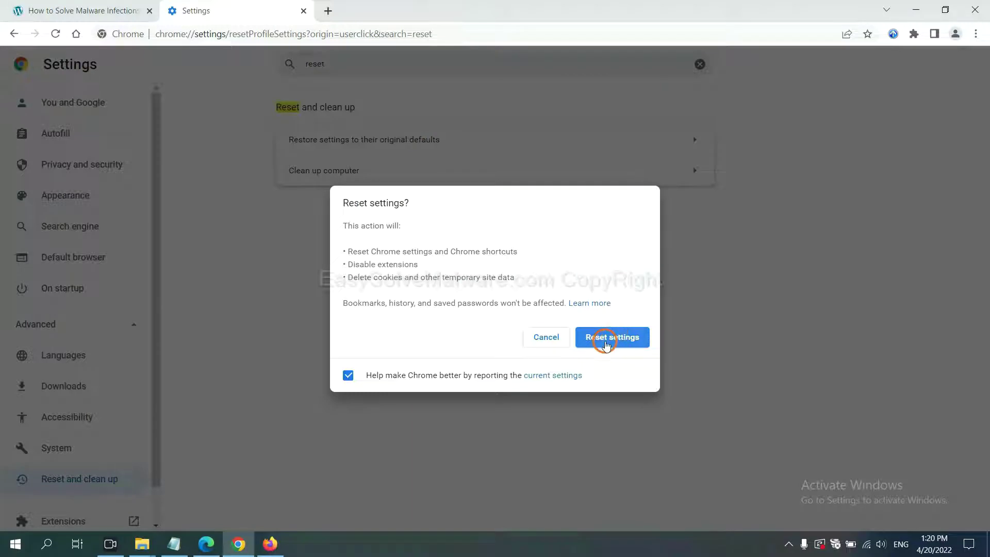
left_click(270, 544)
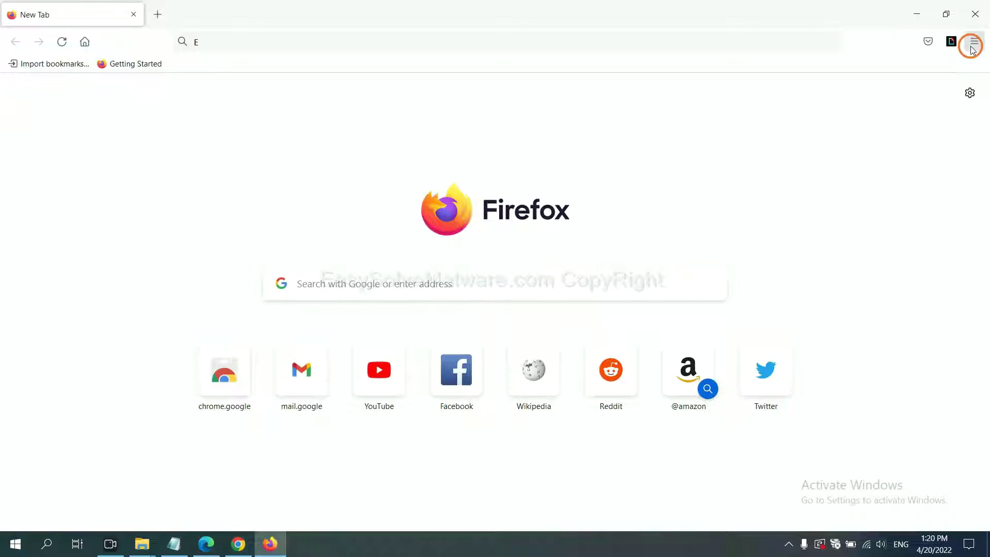
Refresh Firefox to its defaults from the Troubleshooting Information page and confirm the refresh
left_click(974, 43)
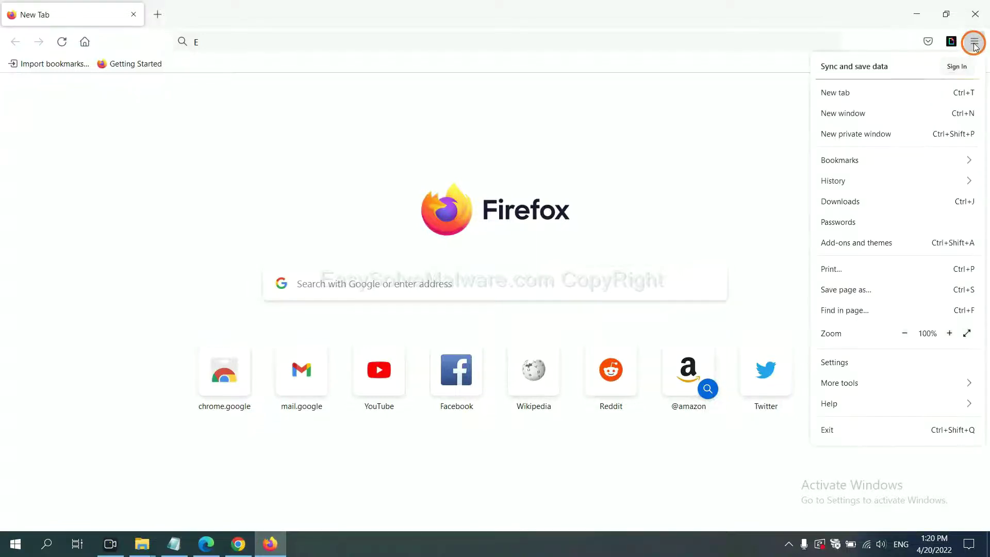
left_click(852, 403)
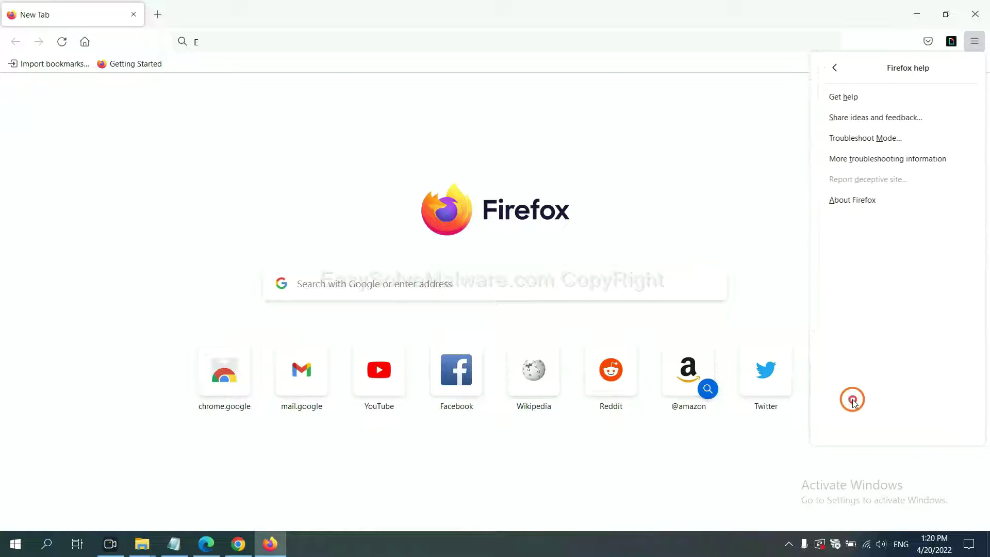
left_click(870, 161)
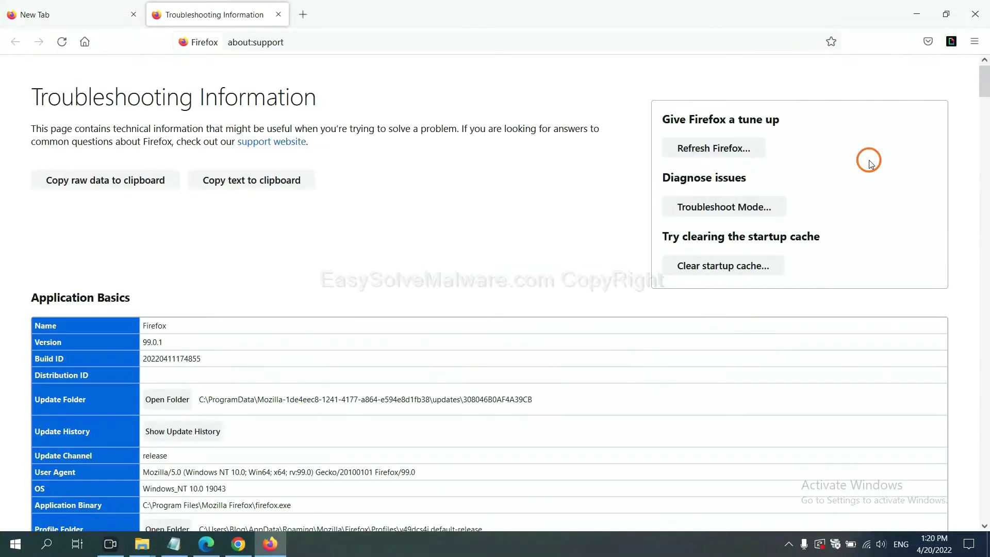
left_click(696, 151)
left_click(538, 155)
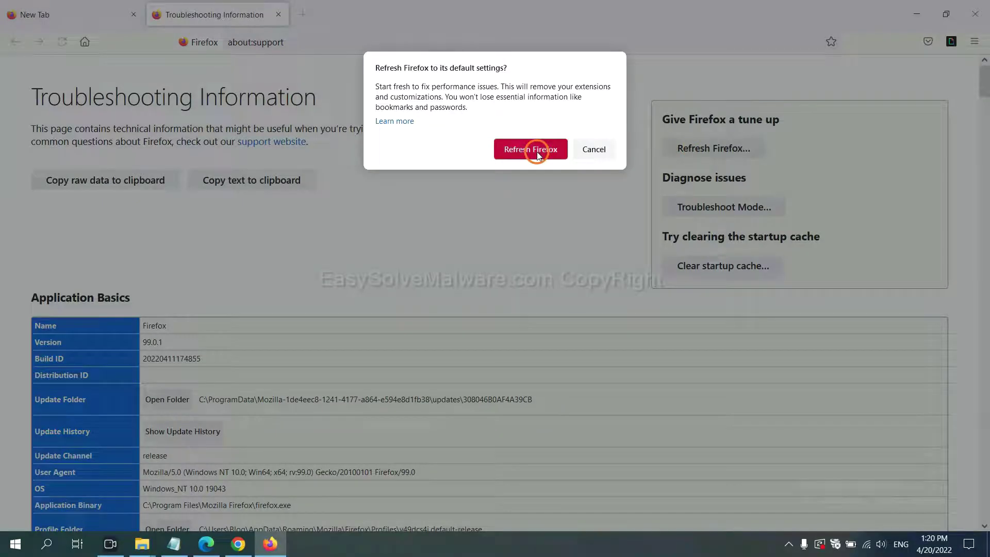
left_click(207, 544)
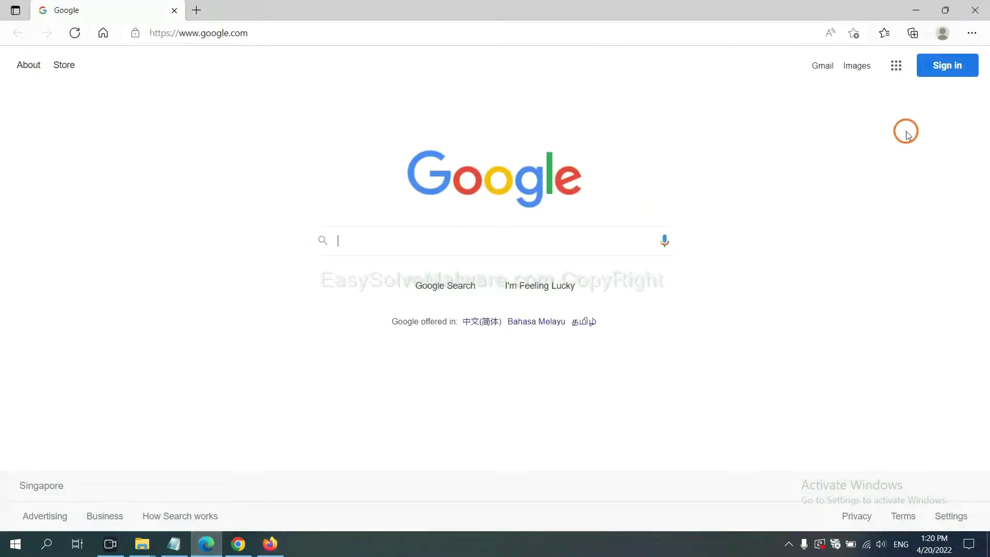
Search Edge's settings for 'reset' and bring up the Restore settings to their default values dialog
left_click(972, 34)
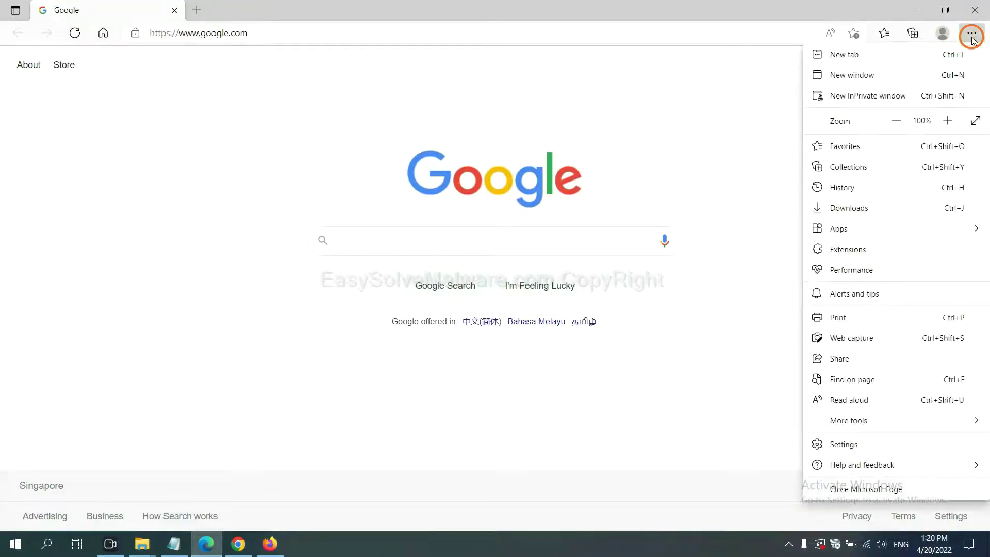
left_click(846, 444)
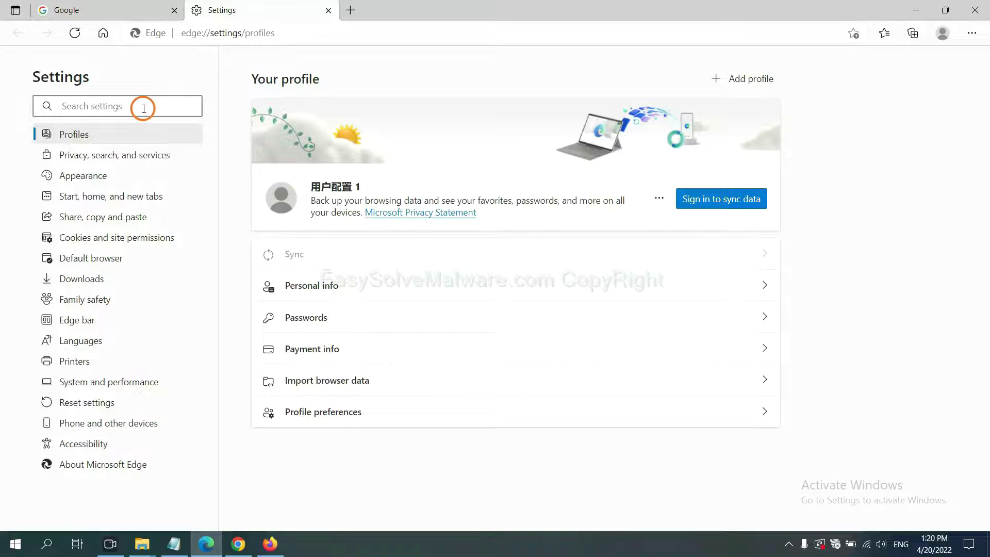
type("re")
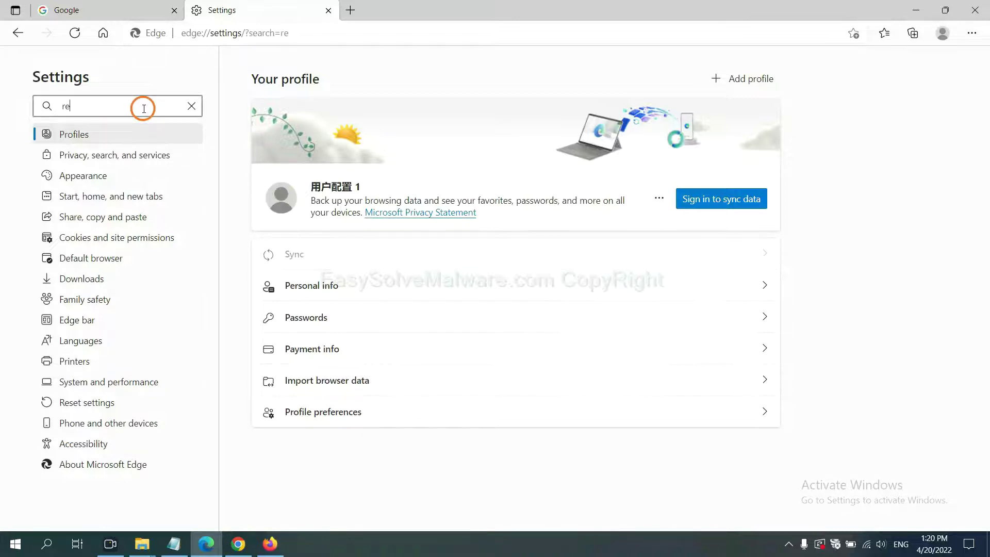
type("set")
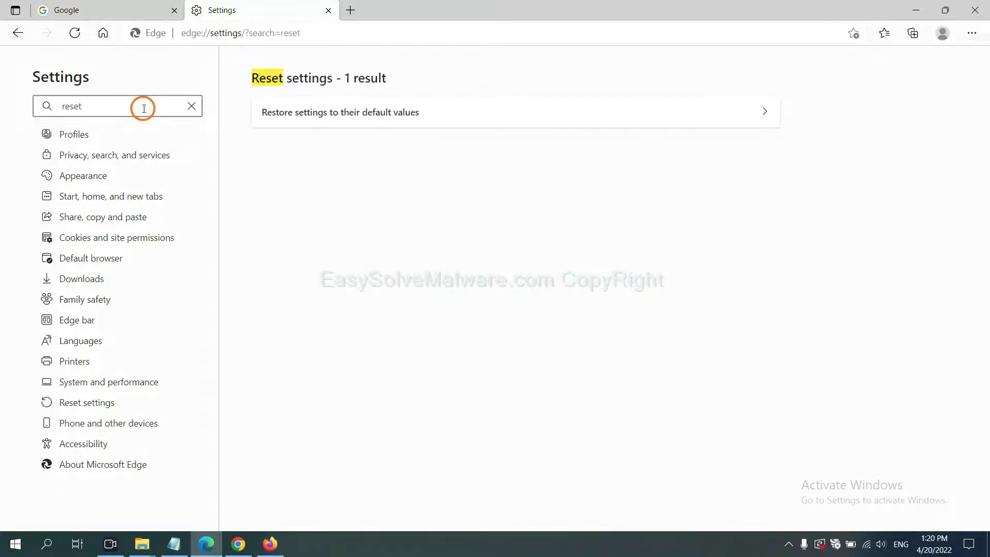
left_click(348, 111)
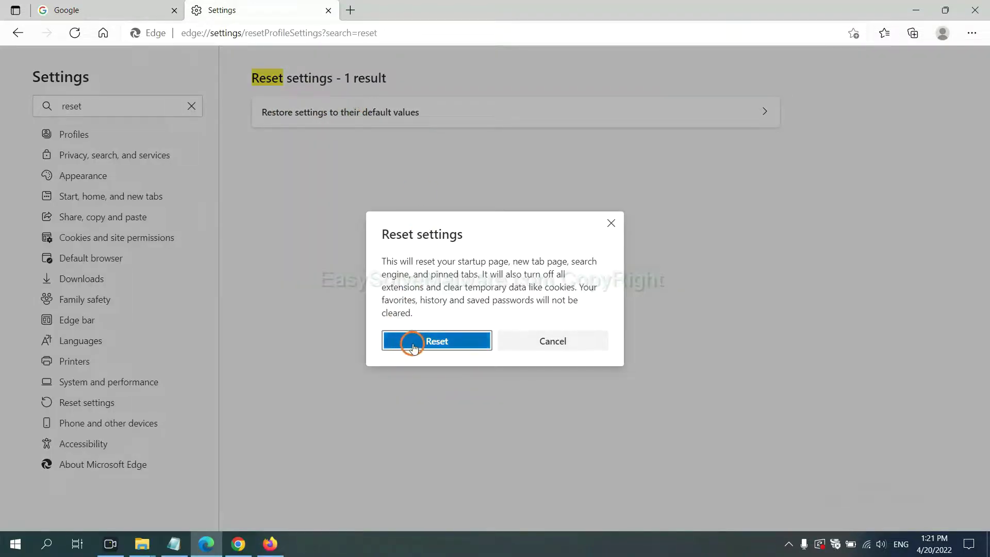